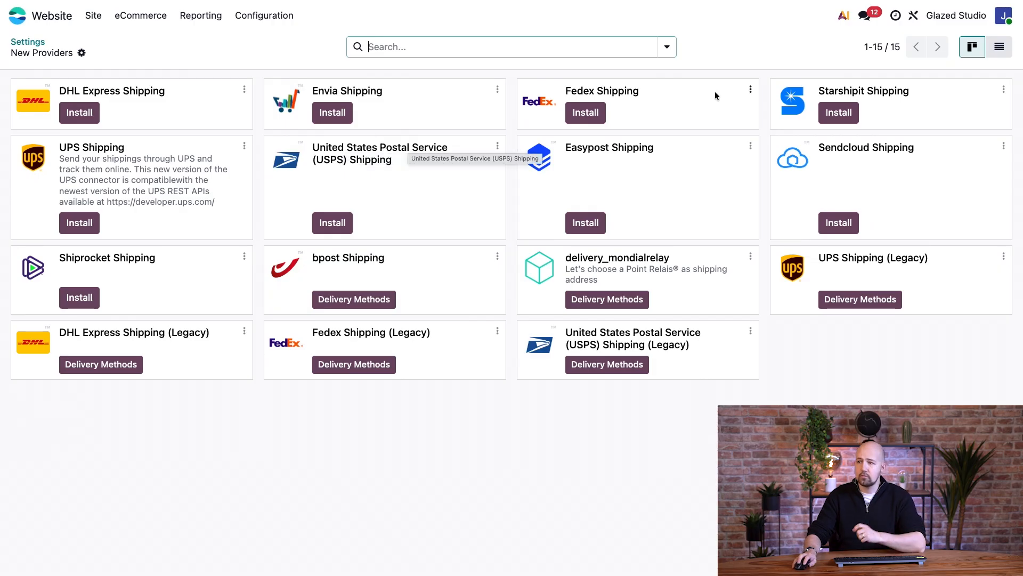
- Show the shipping providers as a list and select DHL Express Shipping, Envia Shipping and Fedex Shipping
left_click(1000, 47)
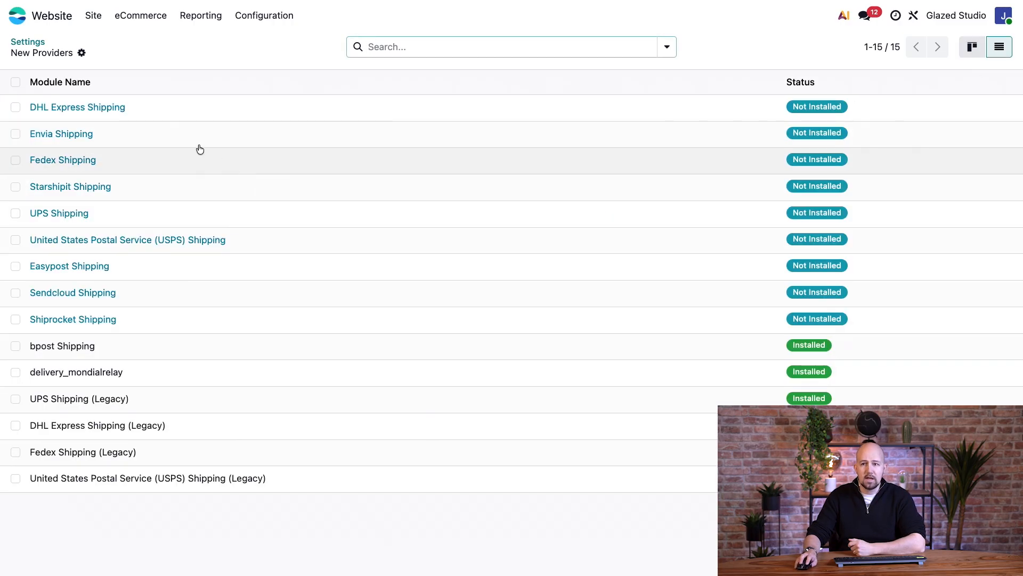
left_click(15, 107)
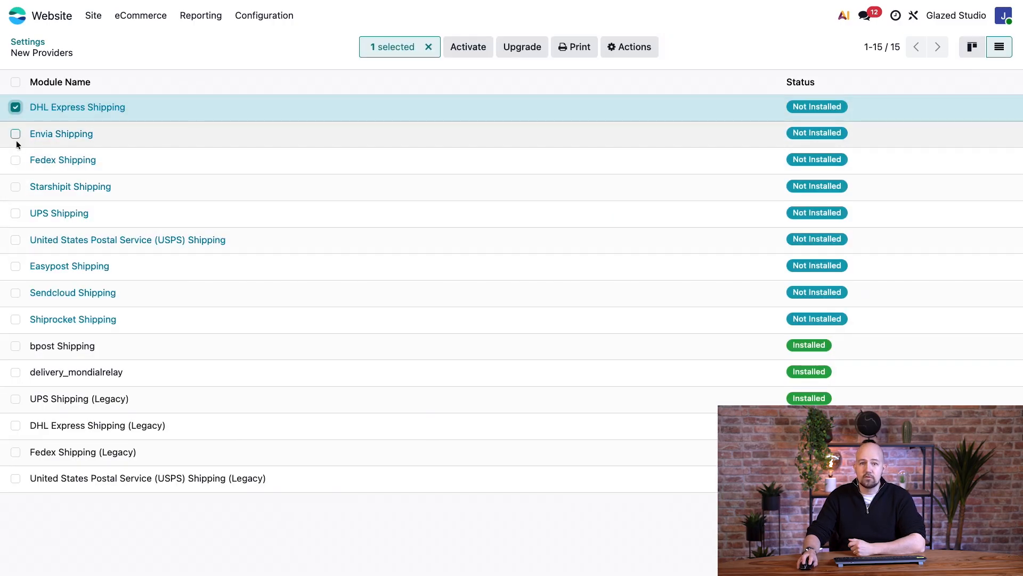
left_click(16, 134)
left_click(15, 160)
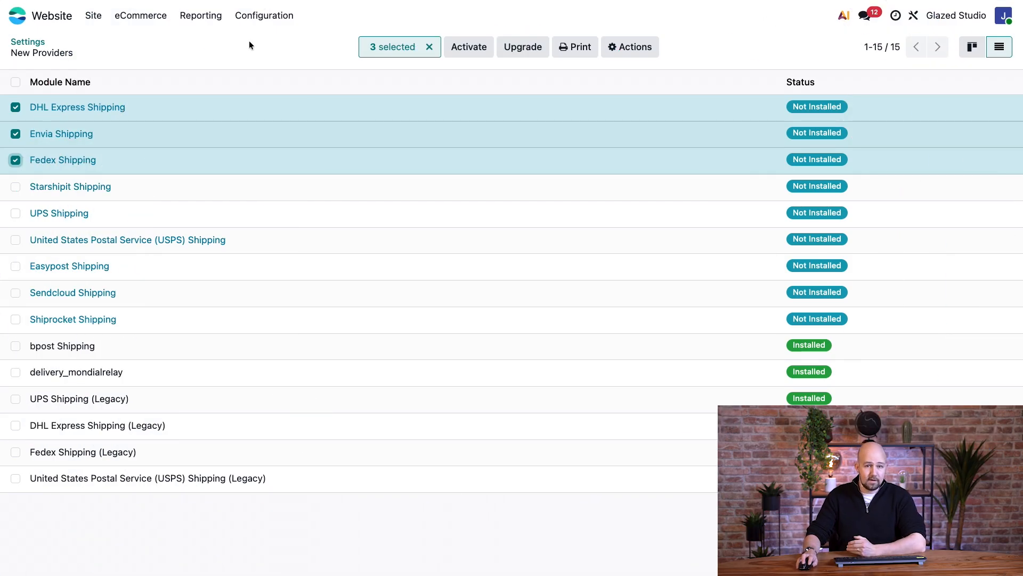
- Open the Bpost World Express Pro delivery method from the website's eCommerce delivery methods
left_click(283, 21)
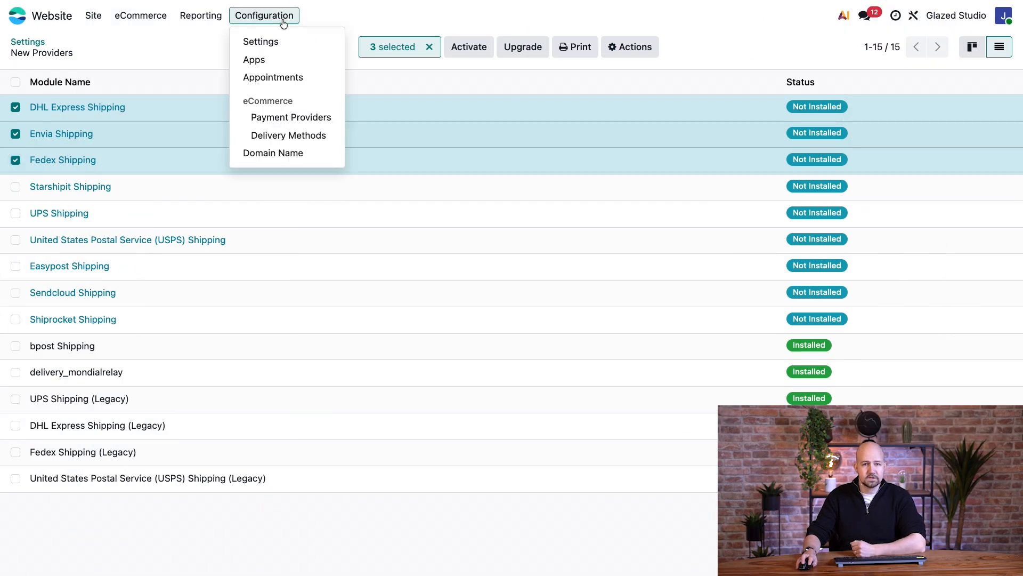
left_click(309, 135)
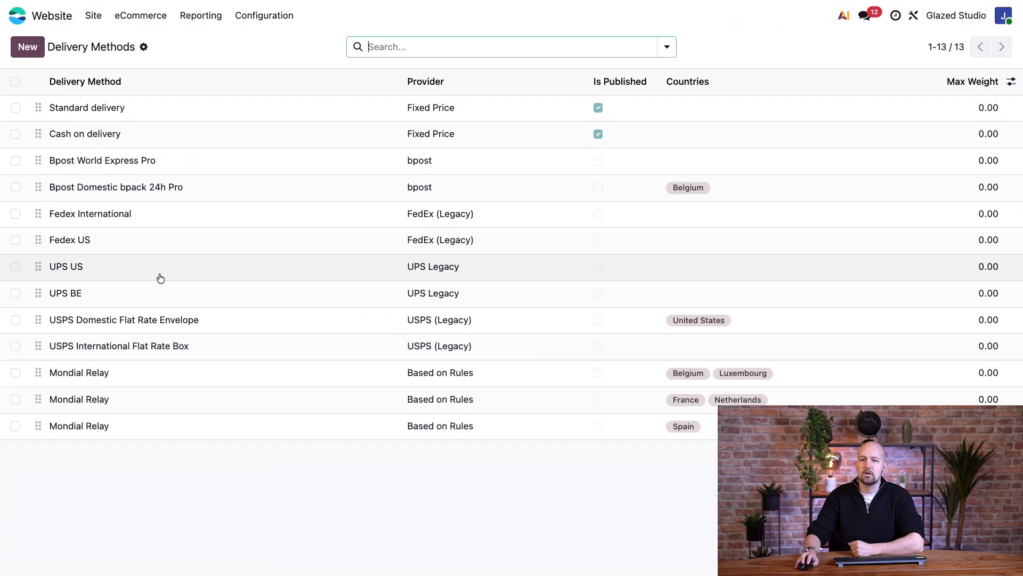
left_click(122, 161)
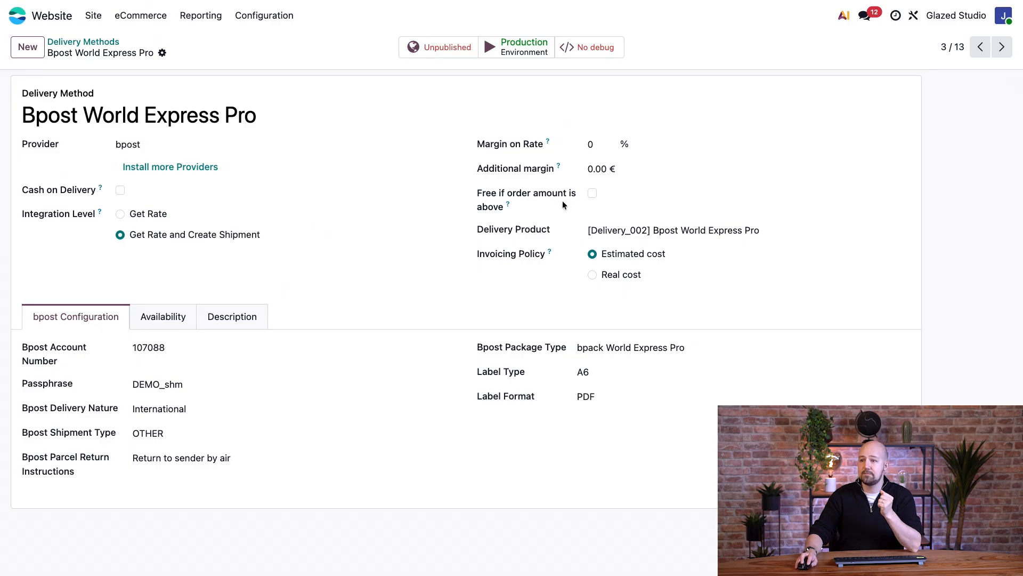
- Make Bpost World Express Pro free for orders above 50 €
left_click(592, 193)
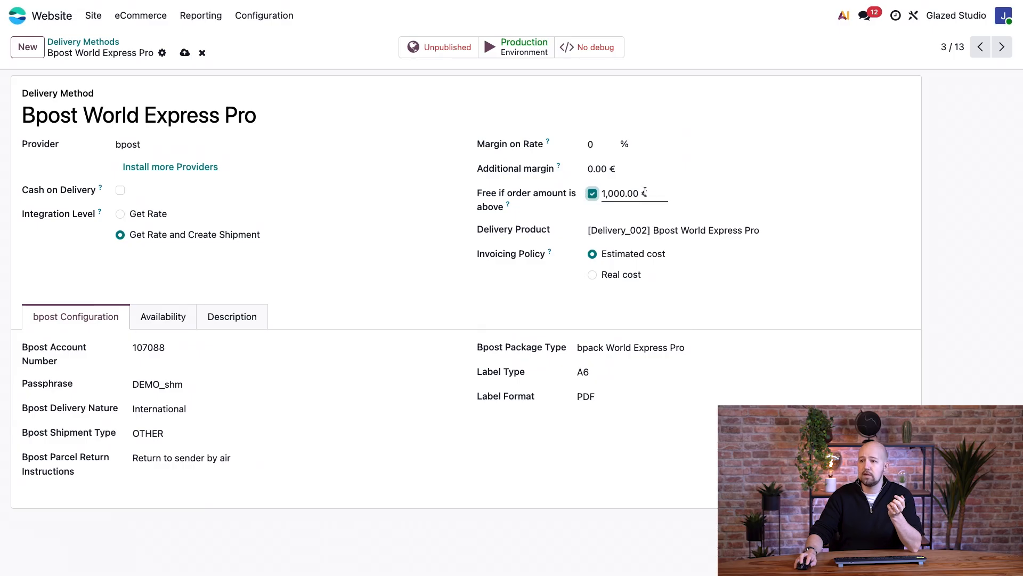
left_click(615, 193)
type("50")
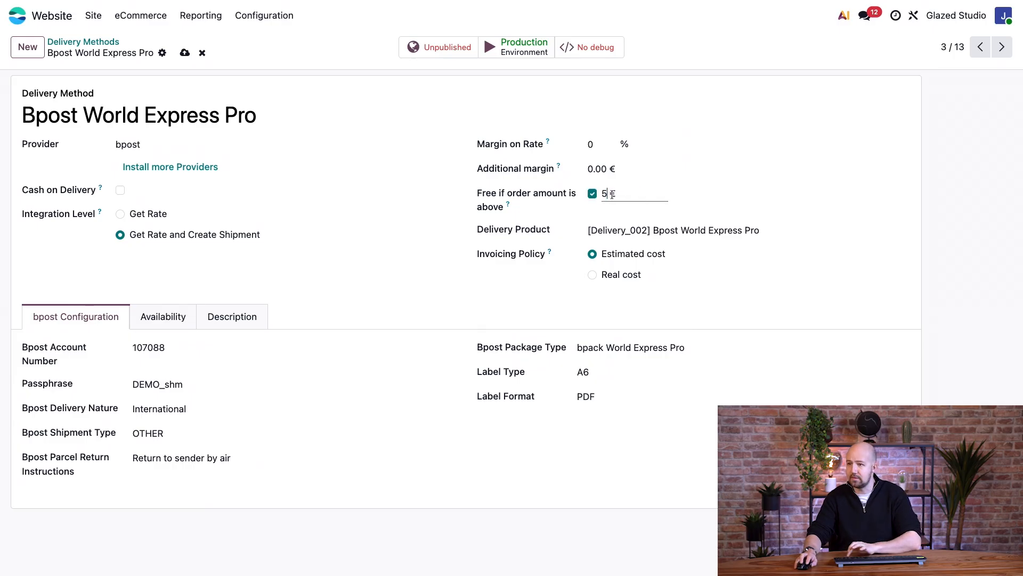
left_click(414, 316)
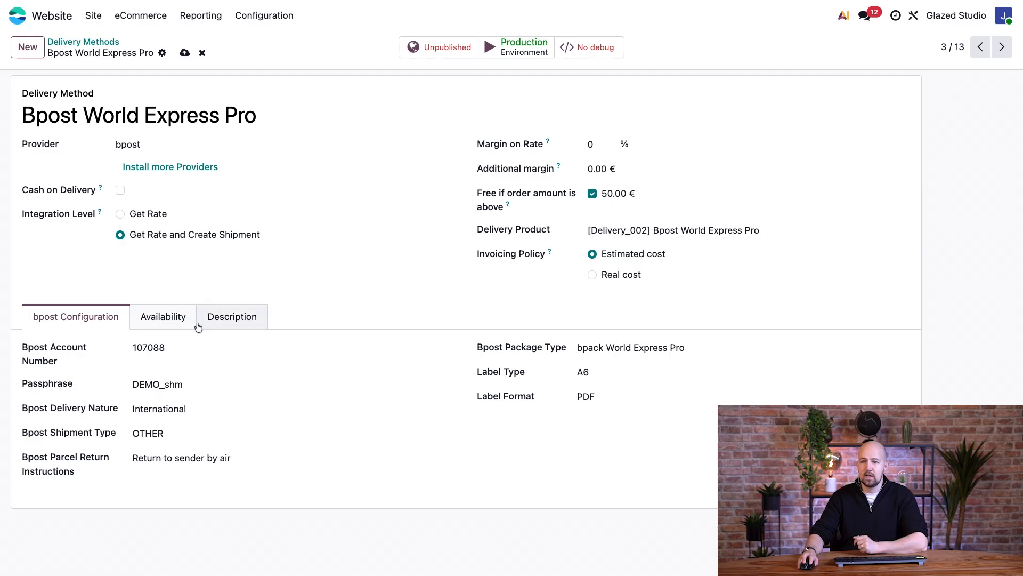
- Review the availability settings of Bpost World Express Pro and publish the delivery method
left_click(171, 320)
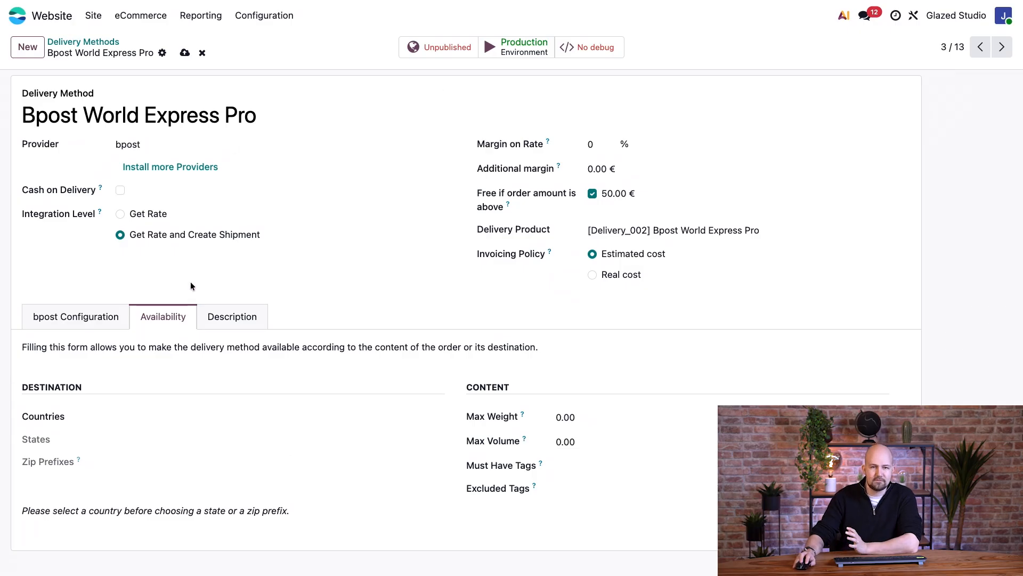
left_click(445, 53)
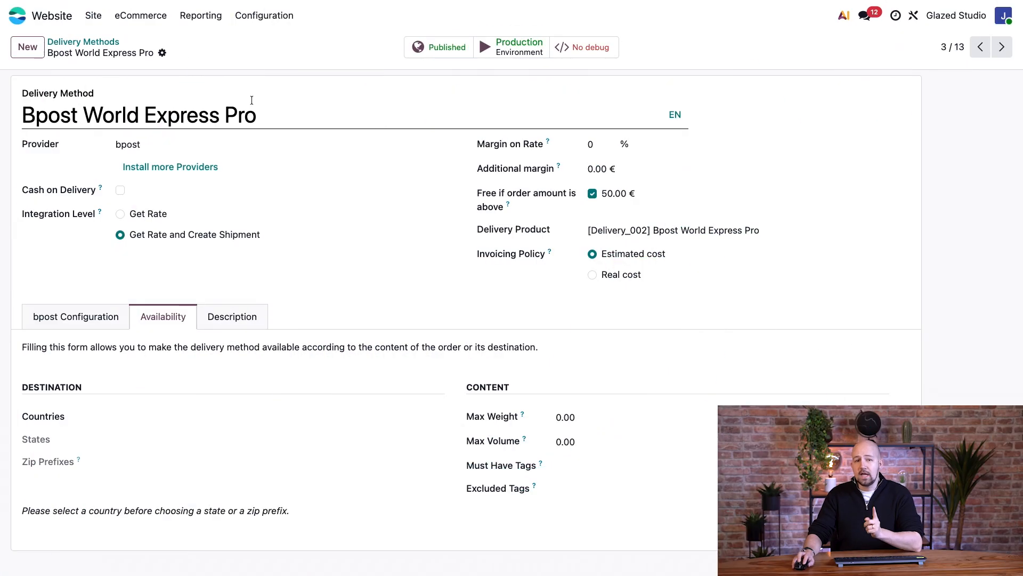
- Return to the delivery methods list and create a new delivery method named Green Mobility
left_click(84, 42)
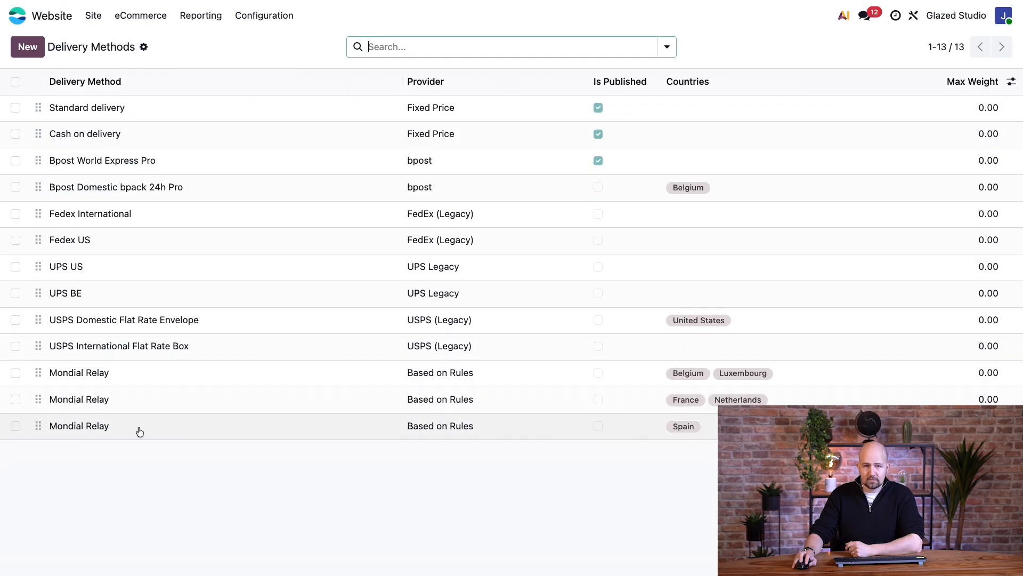
left_click(33, 42)
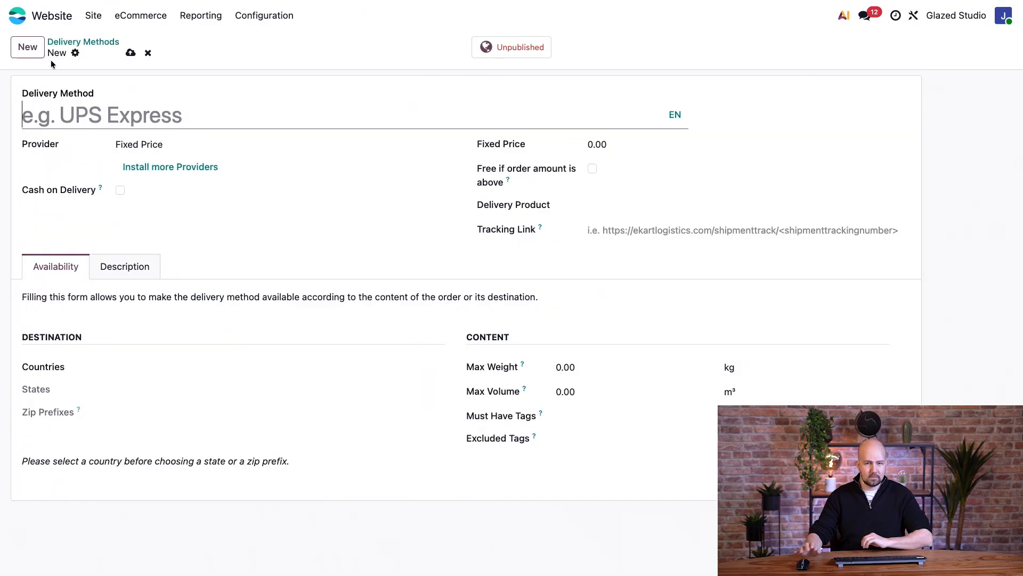
type("Green Mobility")
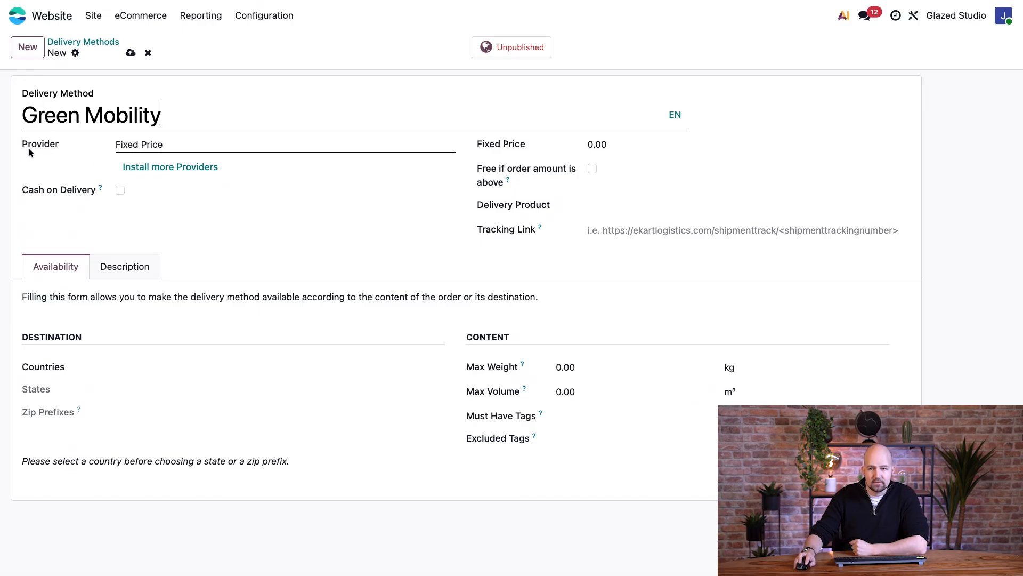
- Try DHL (Legacy) and FedEx (Legacy) as the provider of the Green Mobility delivery method
left_click(151, 144)
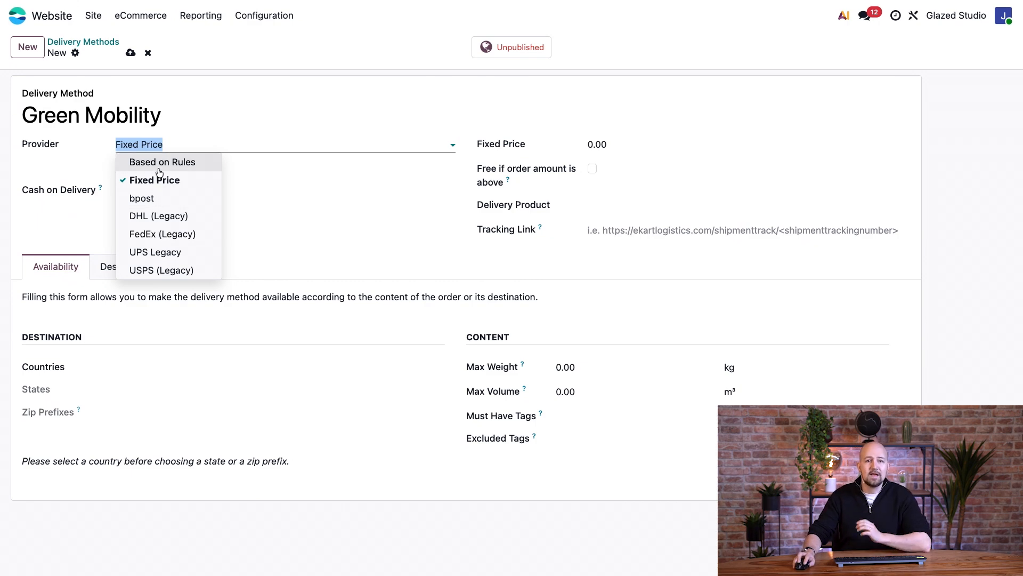
left_click(164, 216)
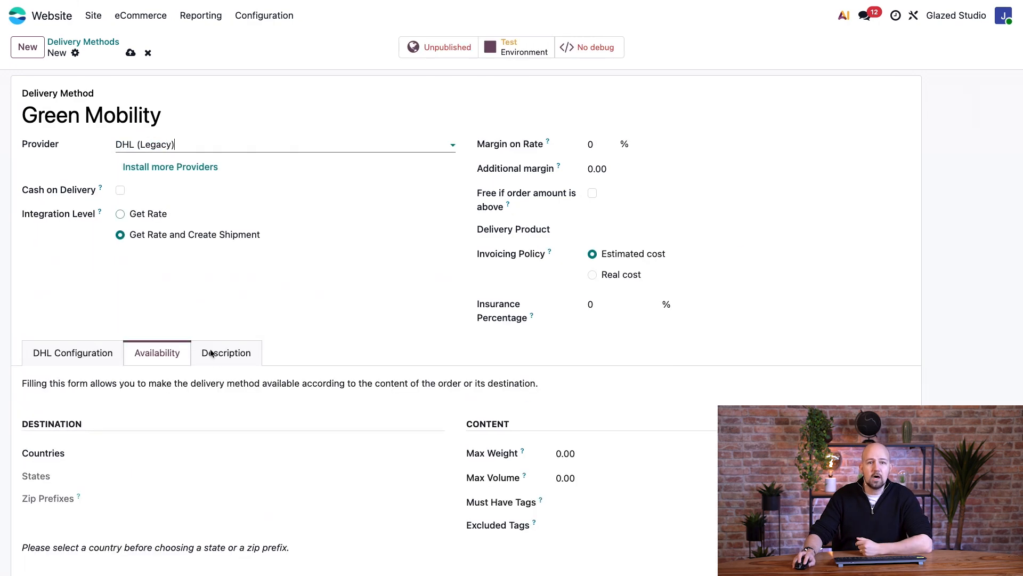
left_click(215, 145)
left_click(191, 234)
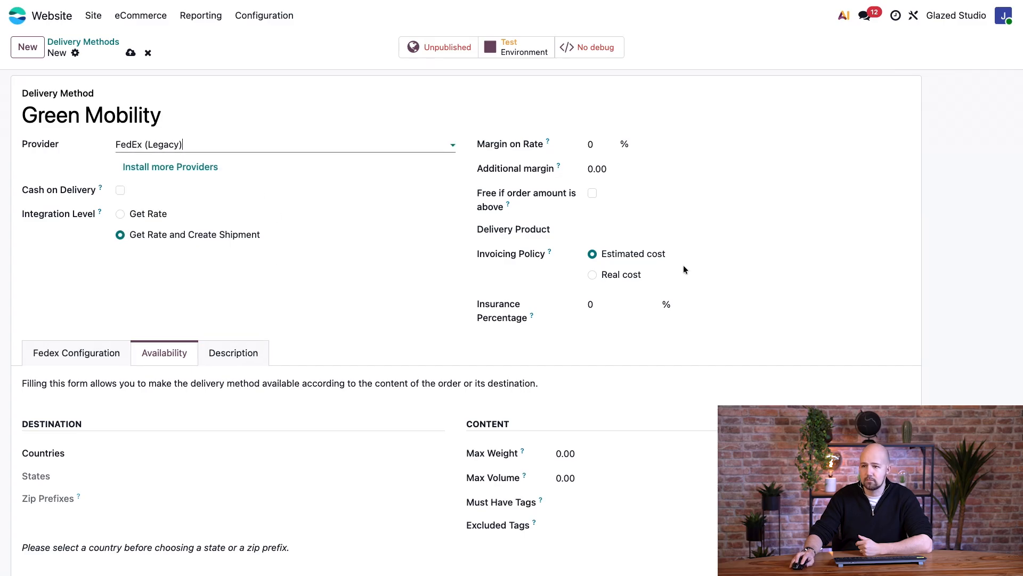
- Set the Green Mobility provider to Based on Rules and add a pricing rule with the condition Weight <= 0.50
left_click(252, 143)
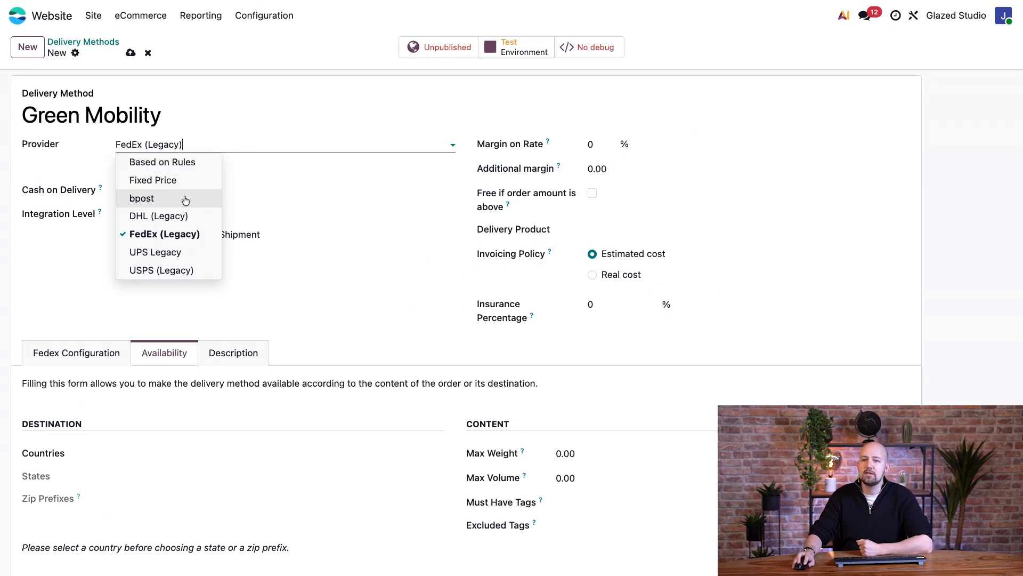
left_click(173, 170)
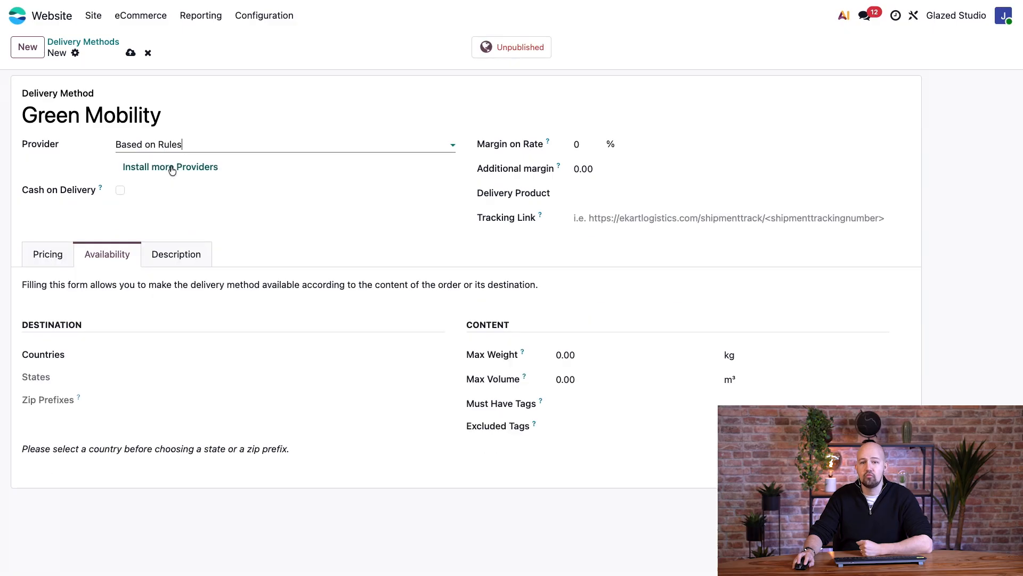
left_click(48, 257)
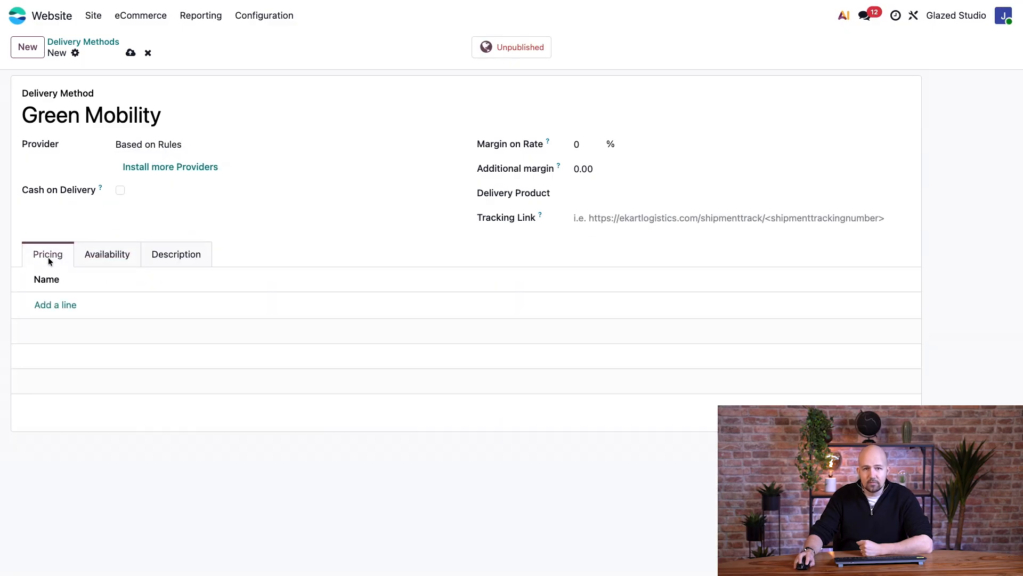
left_click(55, 307)
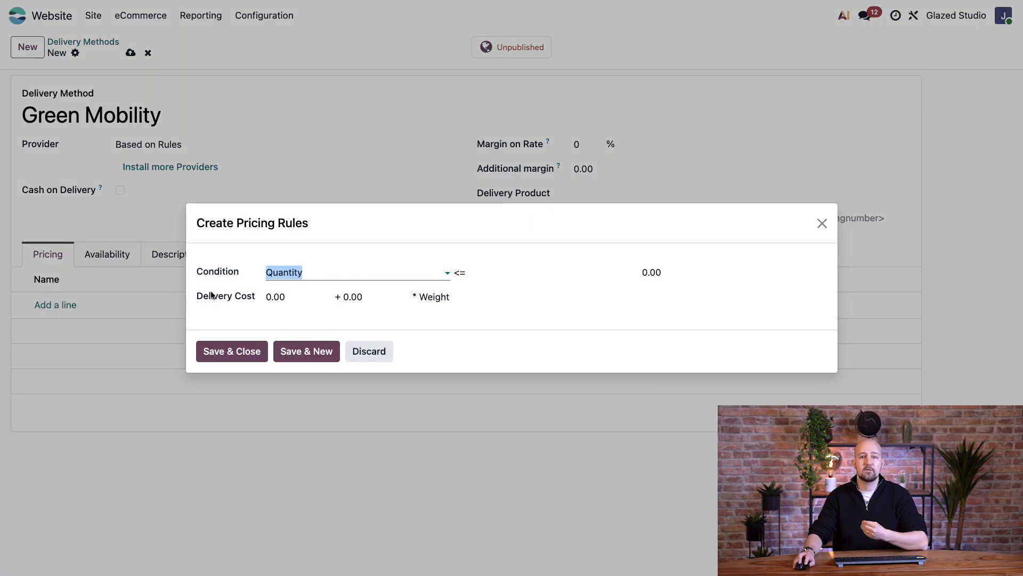
left_click(277, 275)
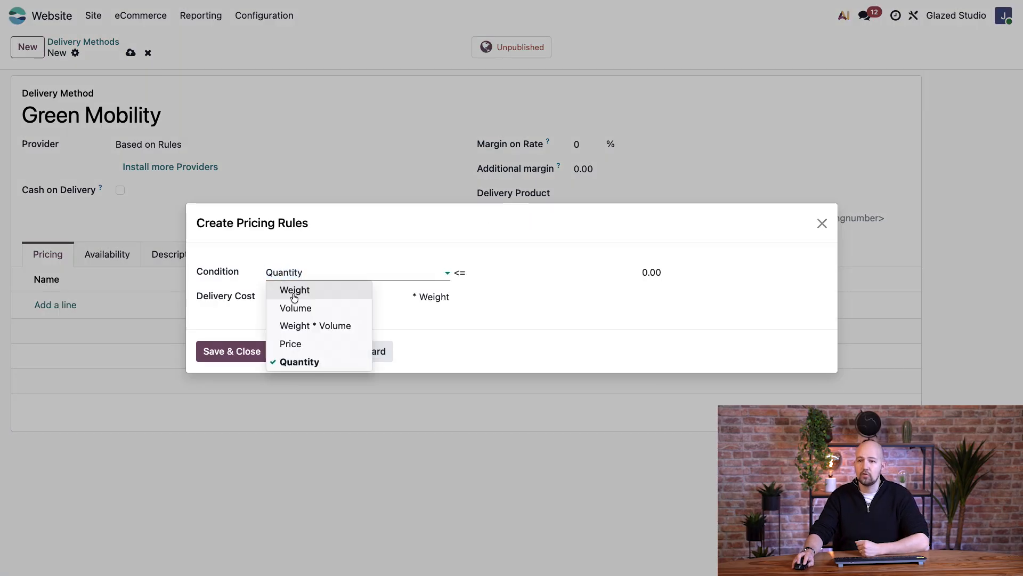
left_click(296, 293)
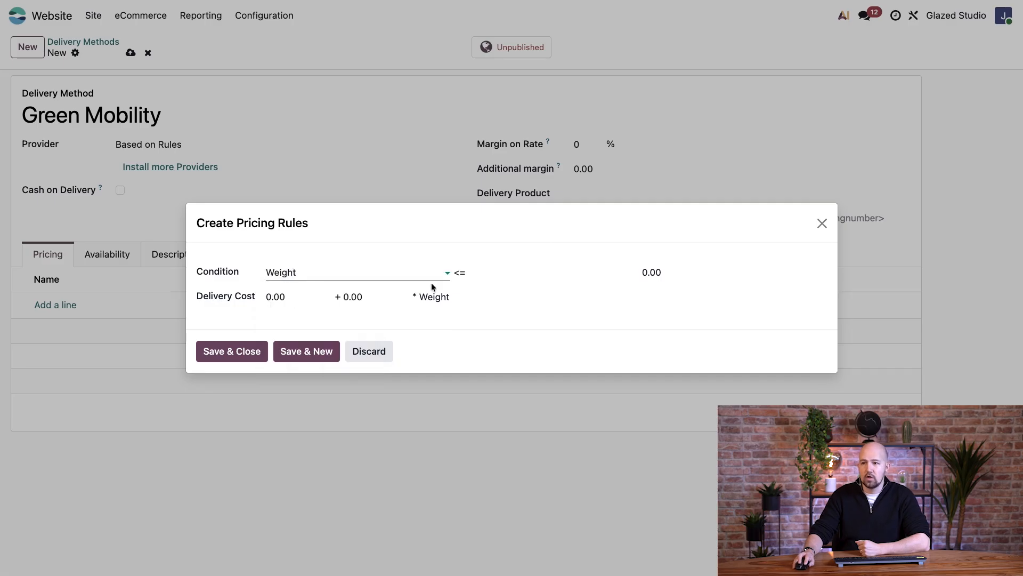
left_click(663, 274)
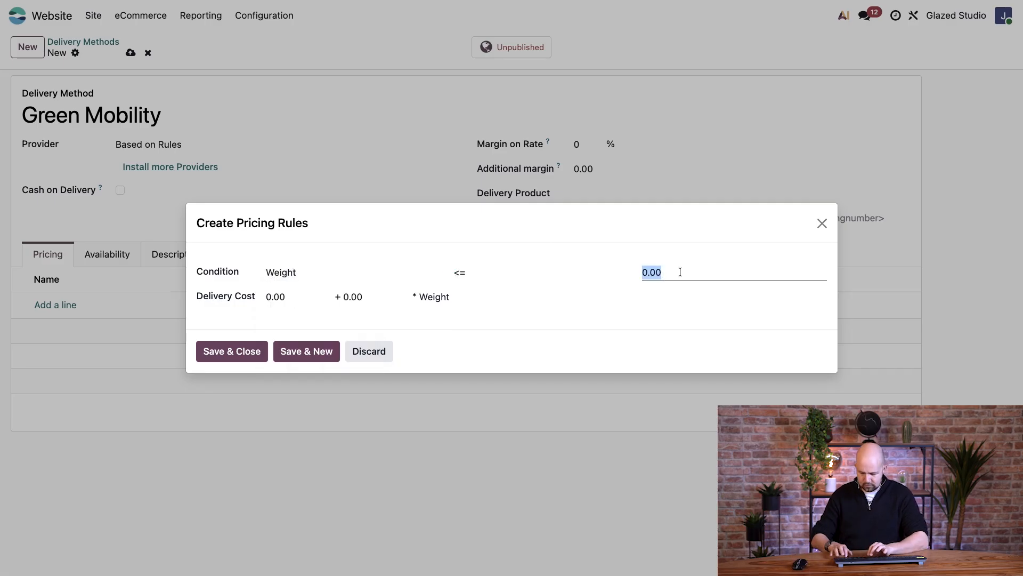
key("Right")
type("50")
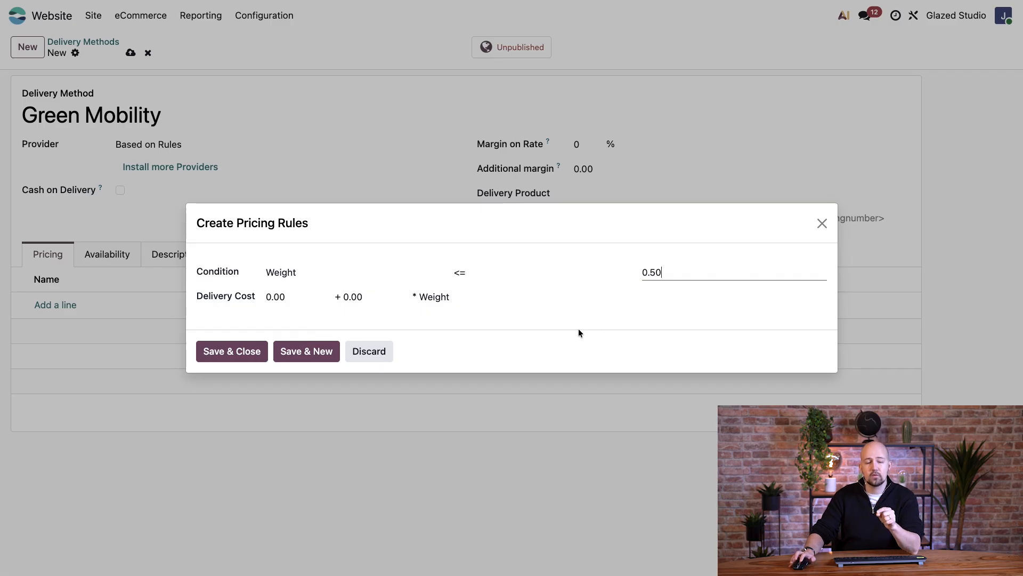
- Set the rule's delivery cost to 3.00 plus 0.80 times Weight and save the pricing rule
left_click(271, 297)
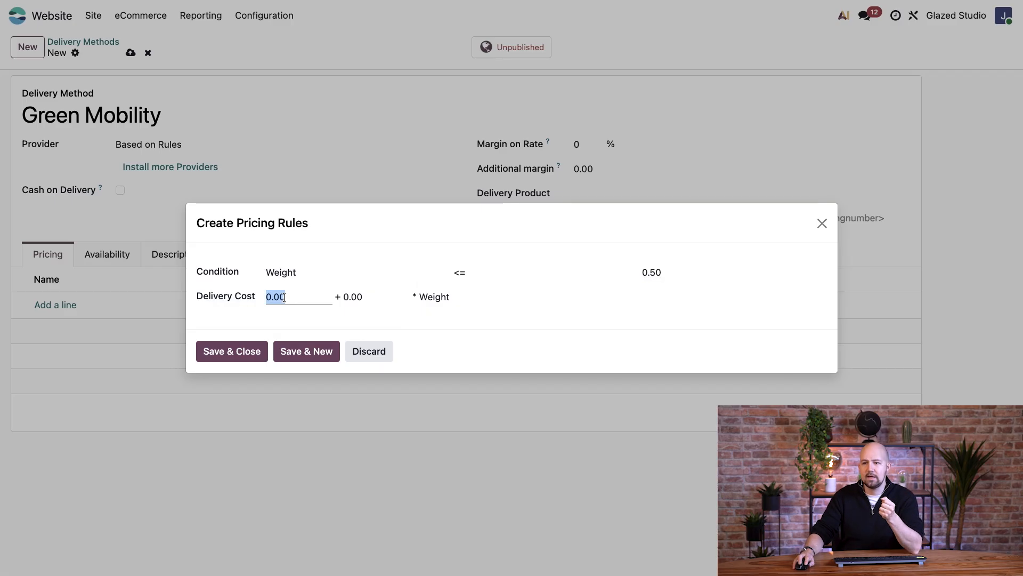
type("3")
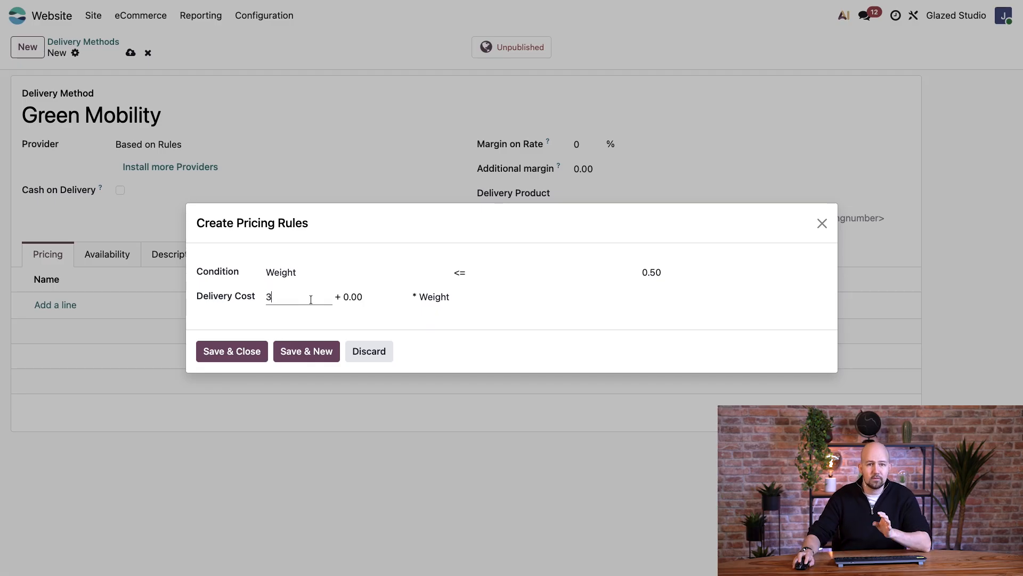
left_click(371, 297)
key("Right")
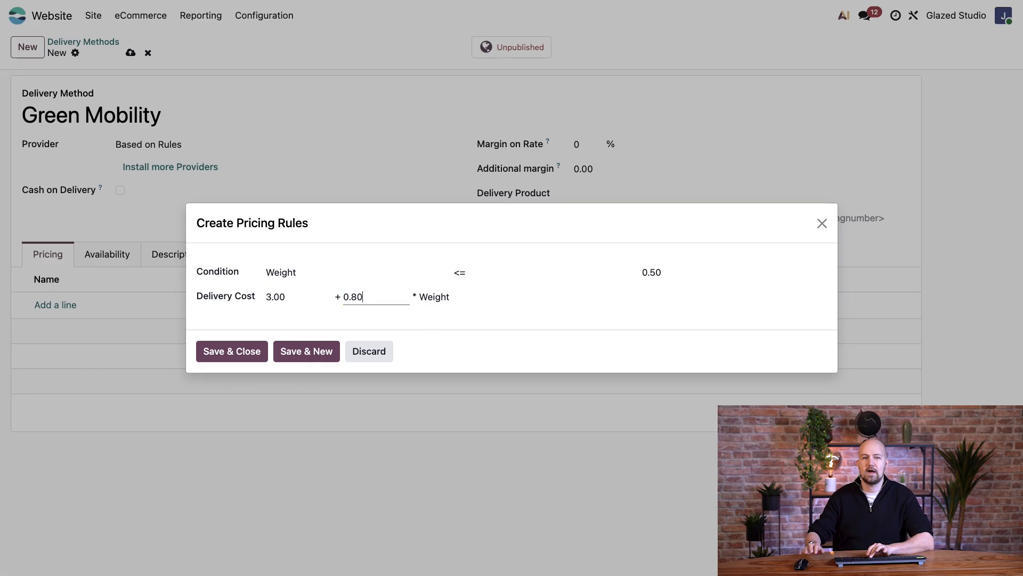
left_click(441, 295)
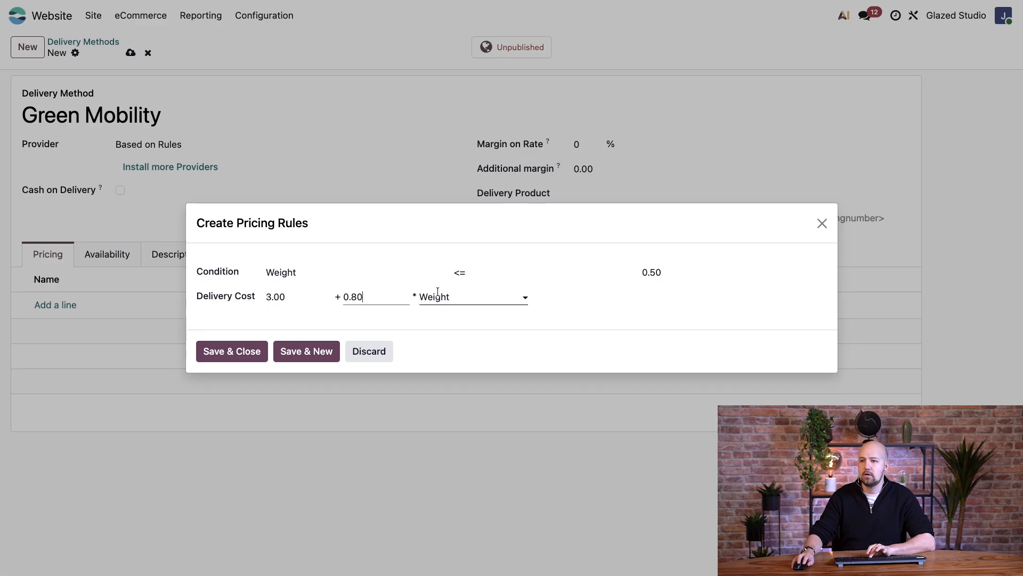
left_click(601, 319)
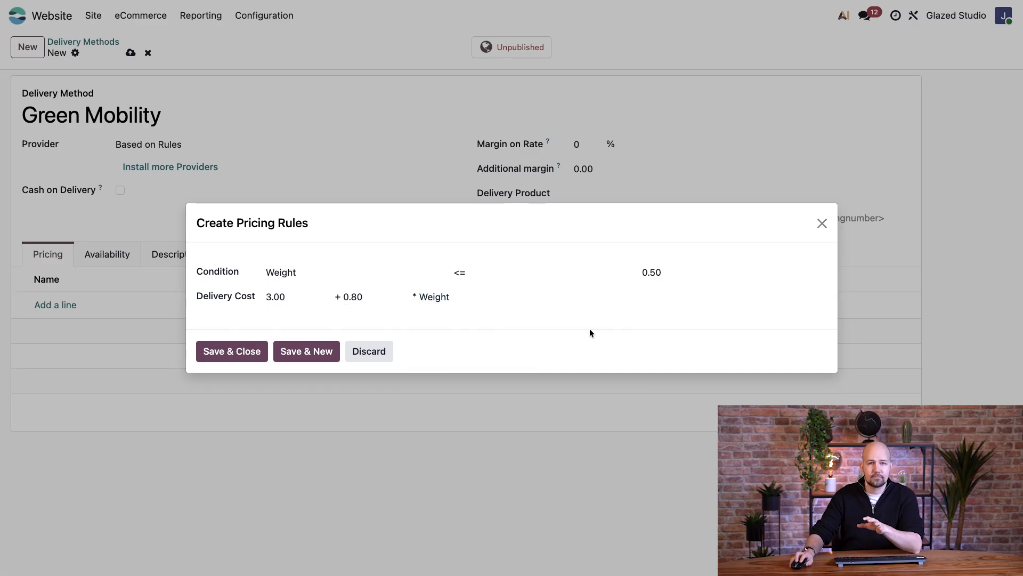
left_click(247, 352)
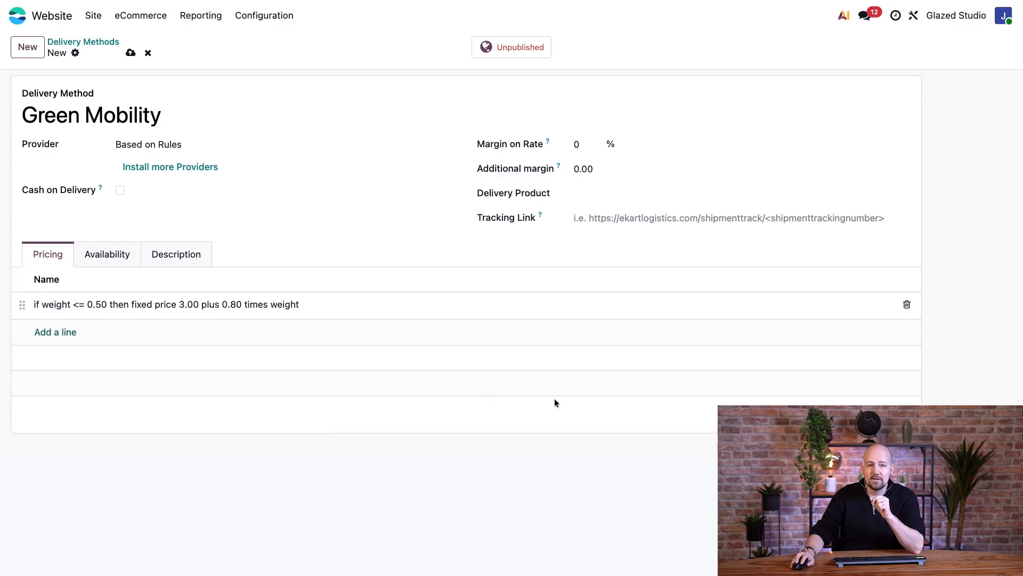
- Create a new delivery product named Green mobility for the Green Mobility delivery method
left_click(595, 195)
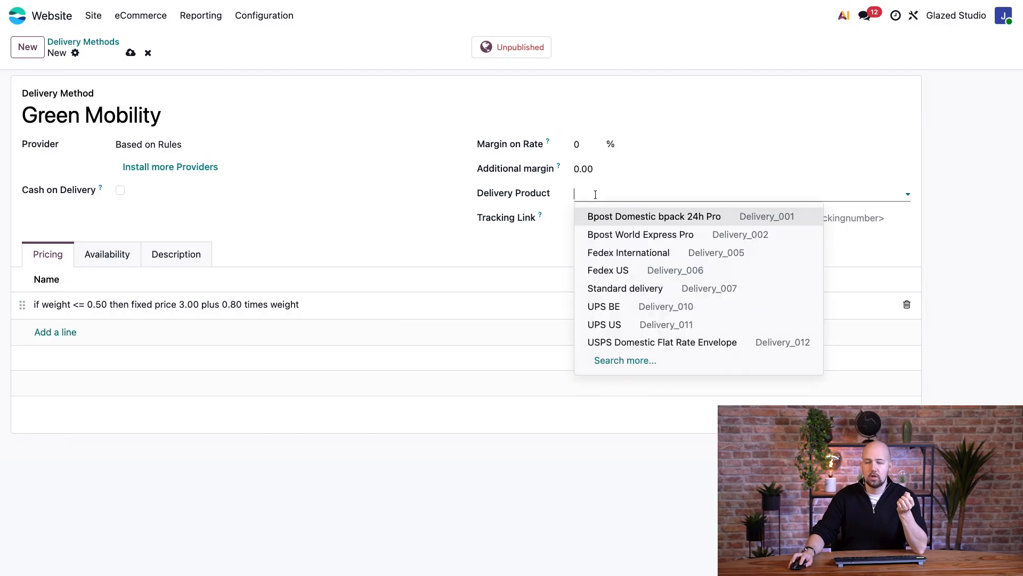
left_click(632, 361)
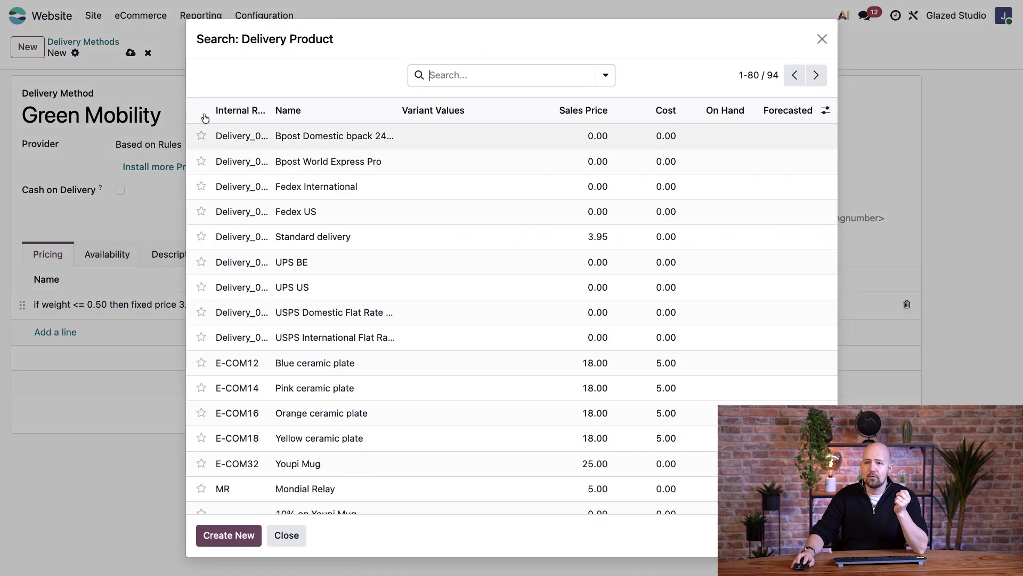
left_click(231, 542)
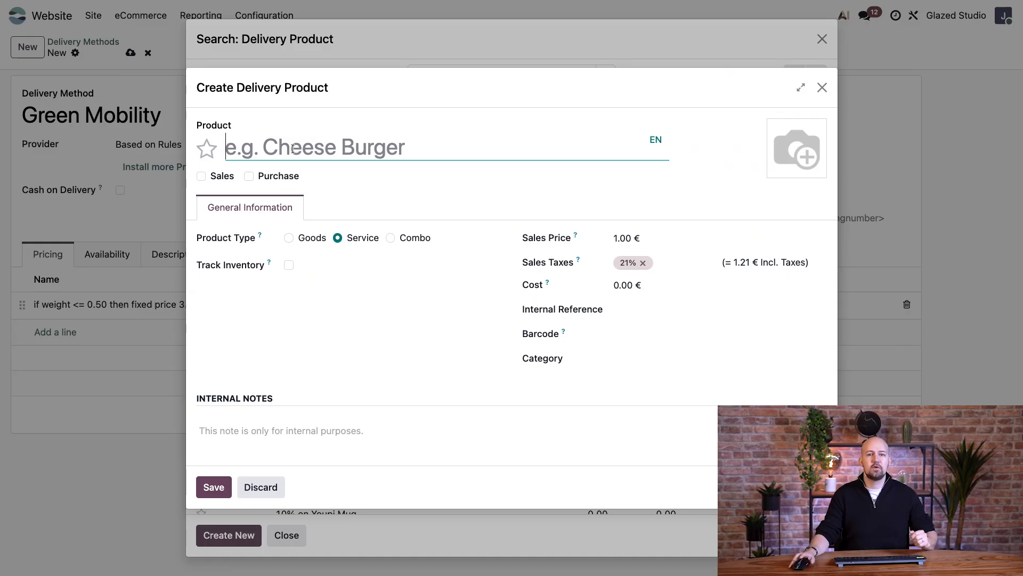
type("Gre")
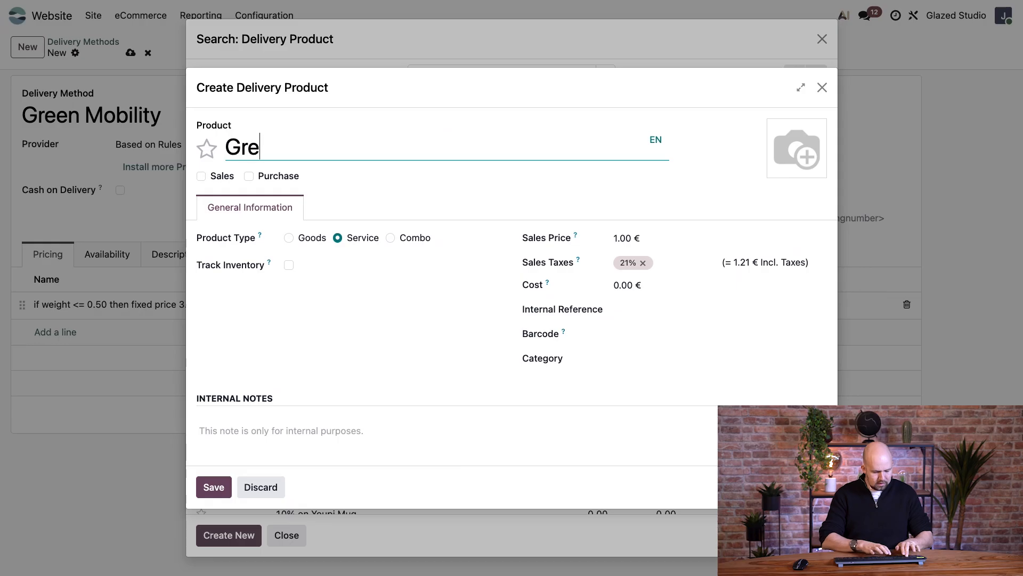
type("en mobility")
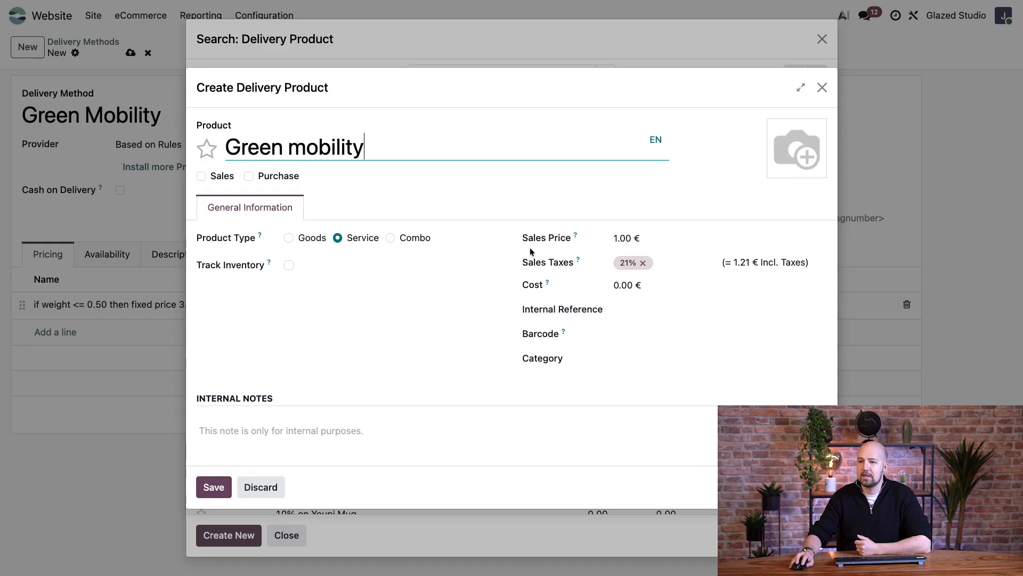
- Set the delivery product's sales price to 3.00 €, mark it as available for Sales and save it
double_click(634, 235)
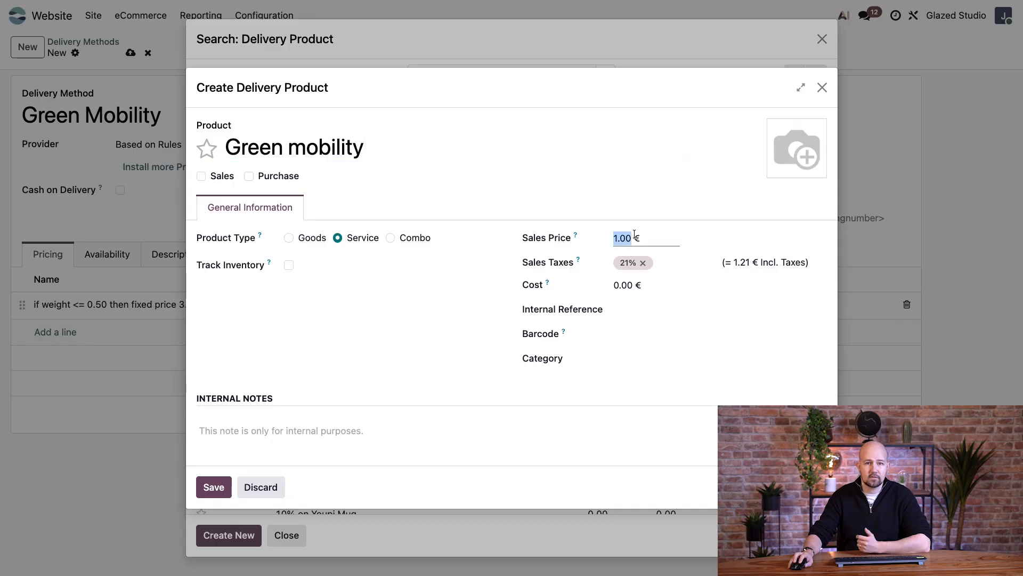
type("3")
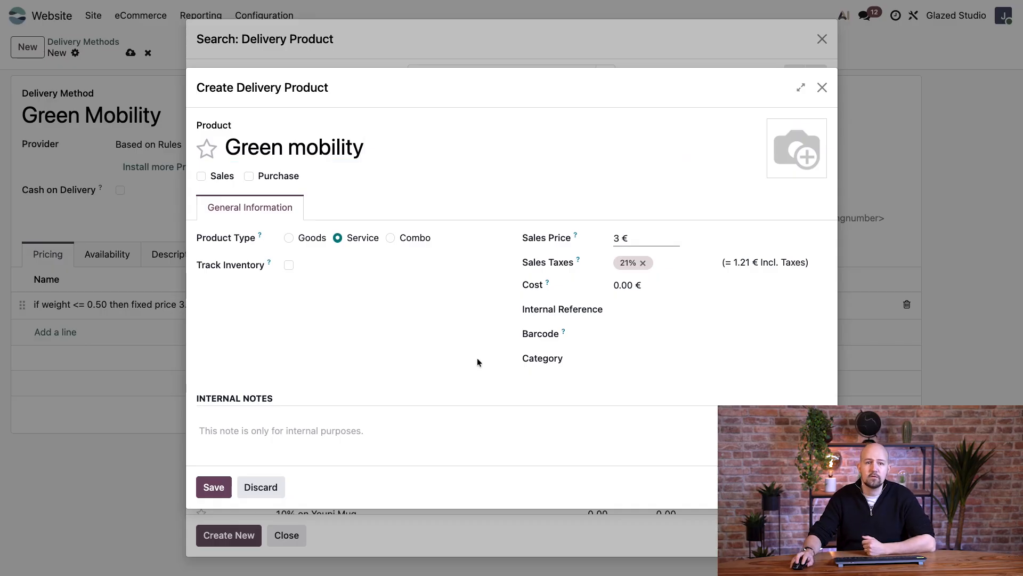
left_click(438, 389)
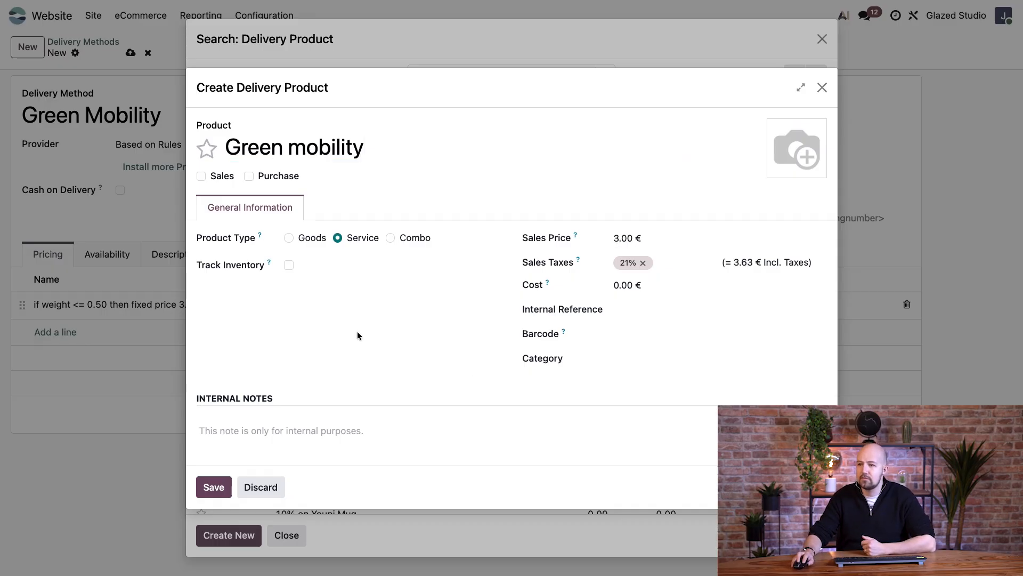
left_click(201, 177)
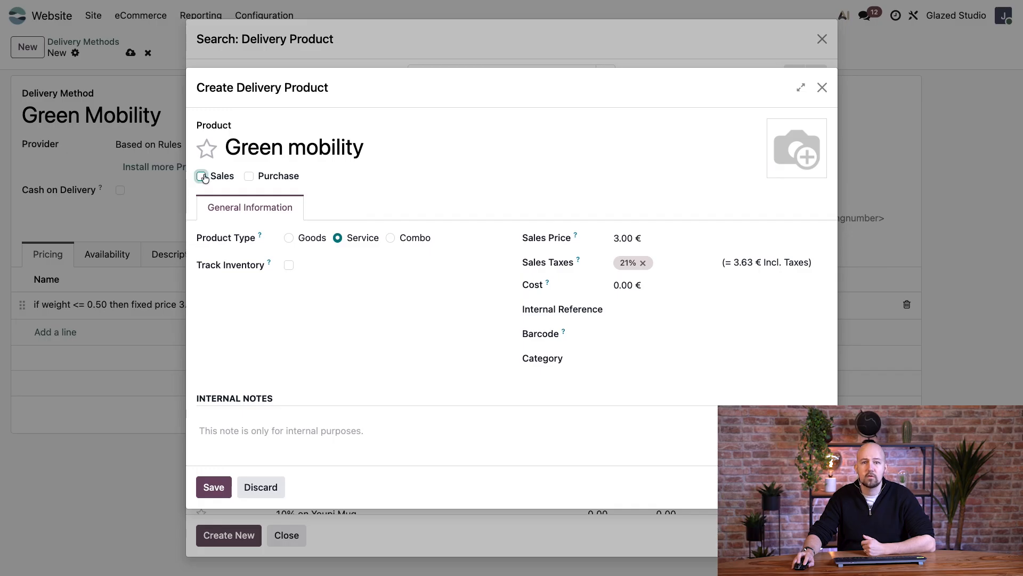
left_click(215, 487)
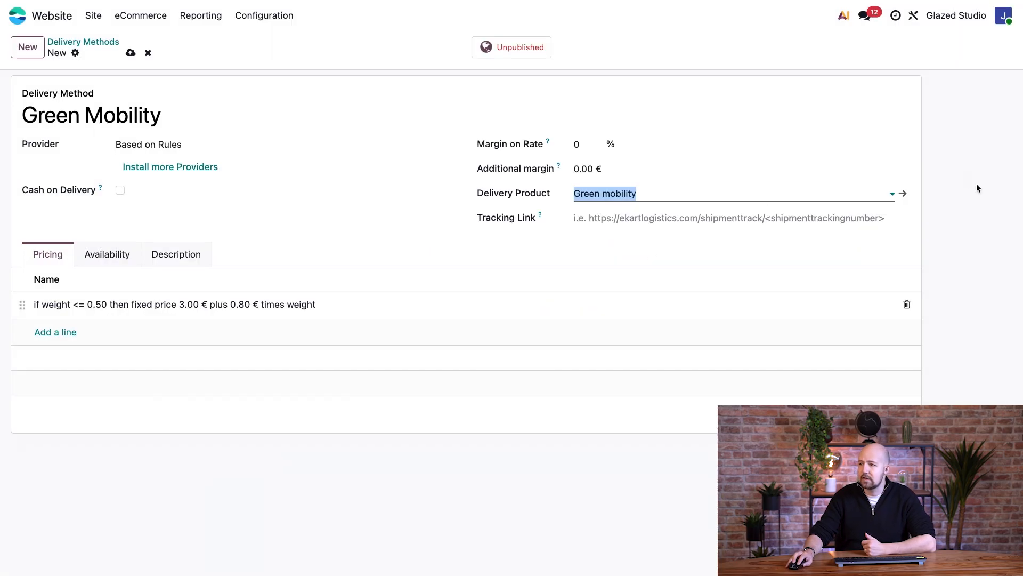
- Open the Green mobility delivery product's record and publish it in the eCommerce shop
left_click(906, 196)
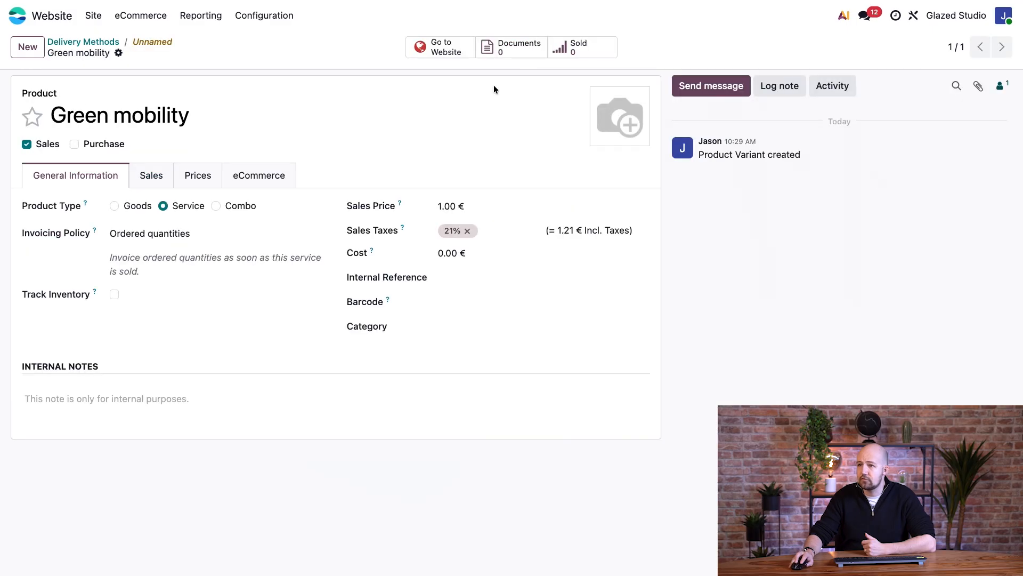
left_click(241, 166)
left_click(97, 250)
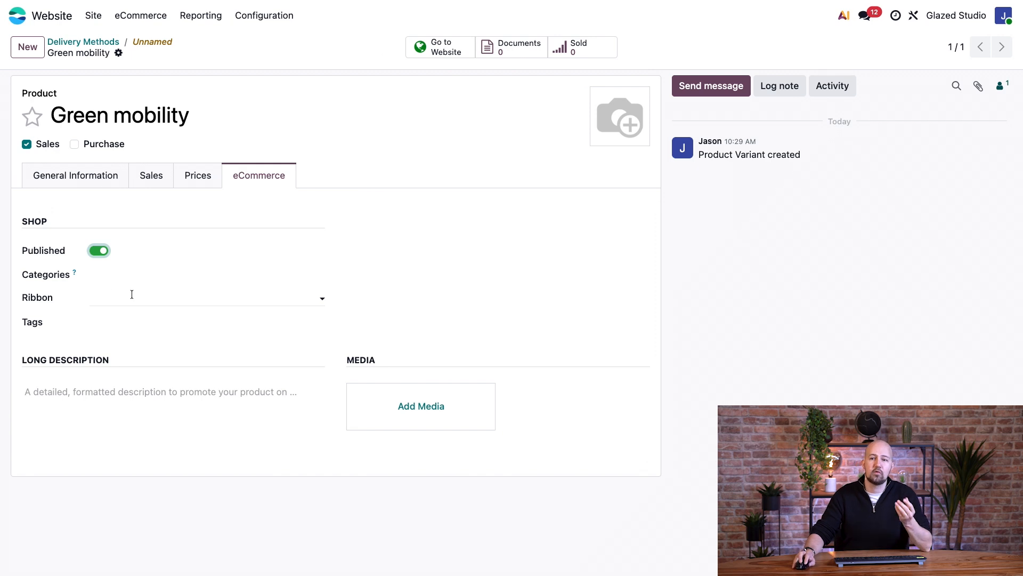
- Return to the delivery methods list, open Green Mobility and publish it
left_click(112, 42)
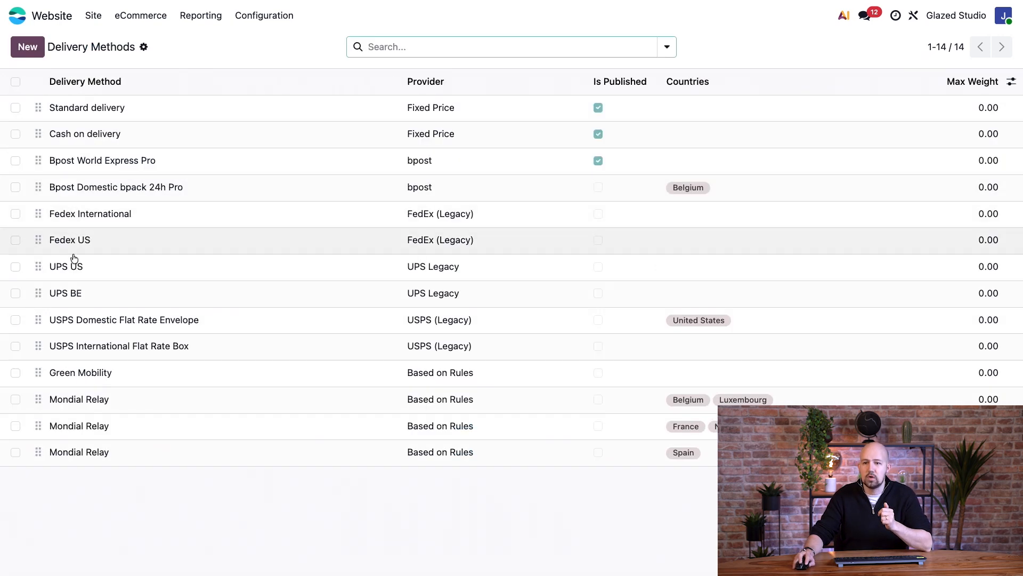
left_click(81, 372)
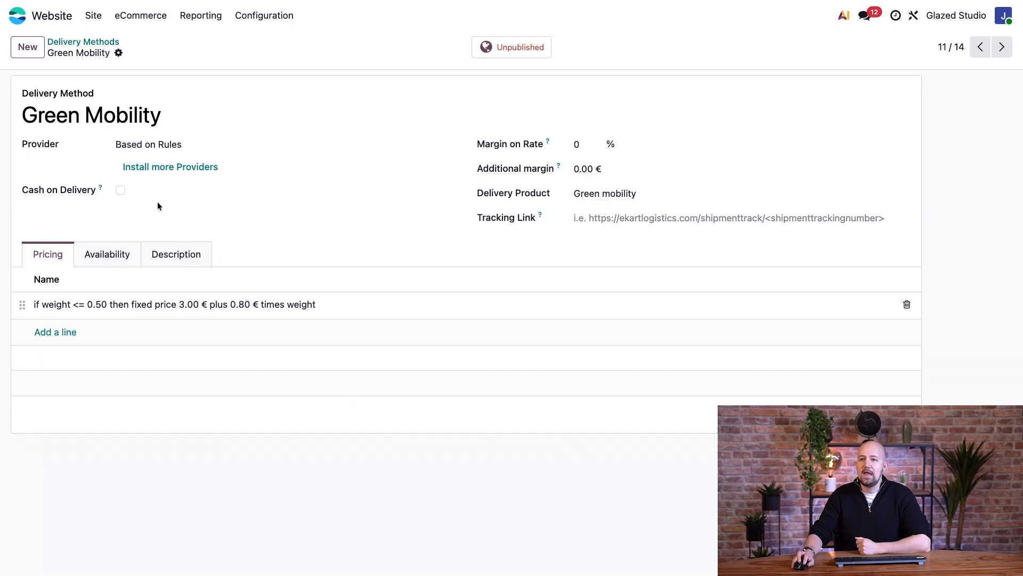
left_click(514, 51)
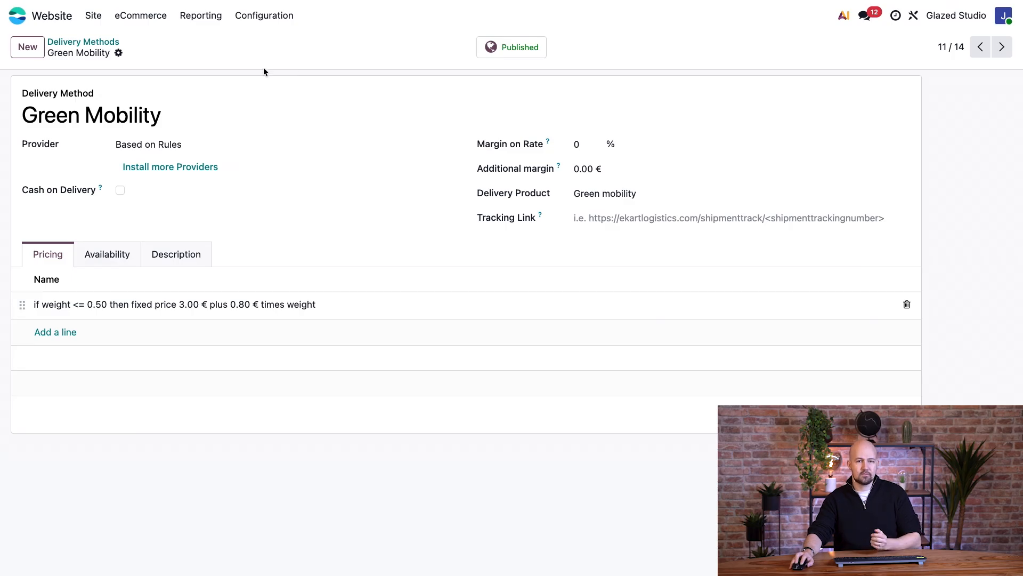
- Set the Watermelon Mug product's weight to 0.45 kg in its logistics settings and save the product
left_click(141, 16)
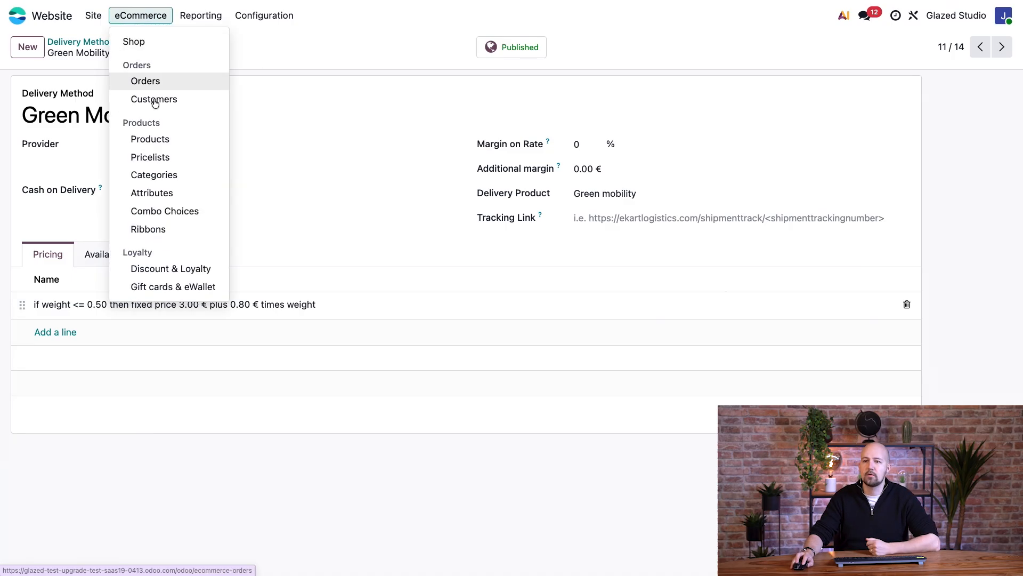
left_click(162, 138)
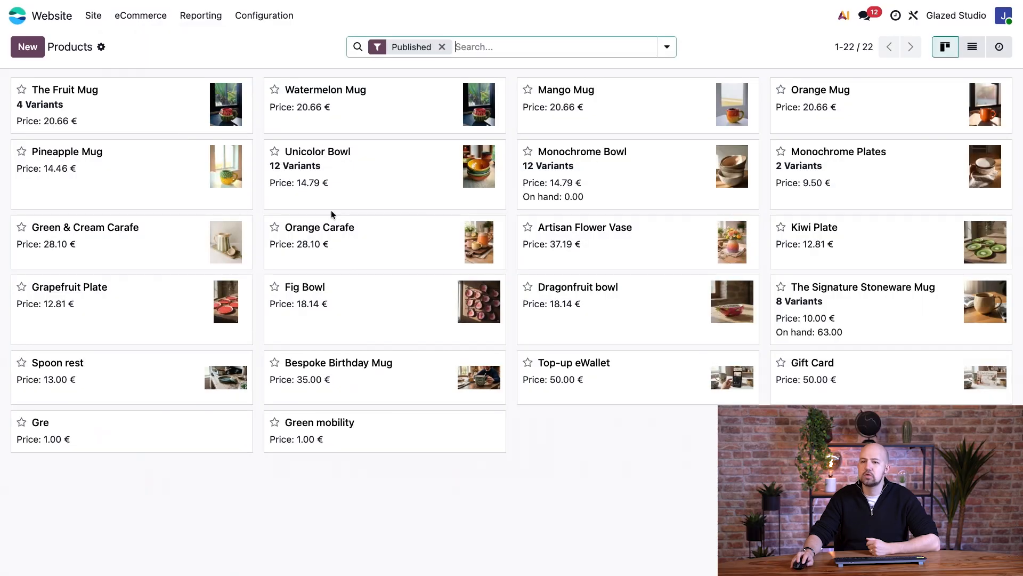
left_click(351, 117)
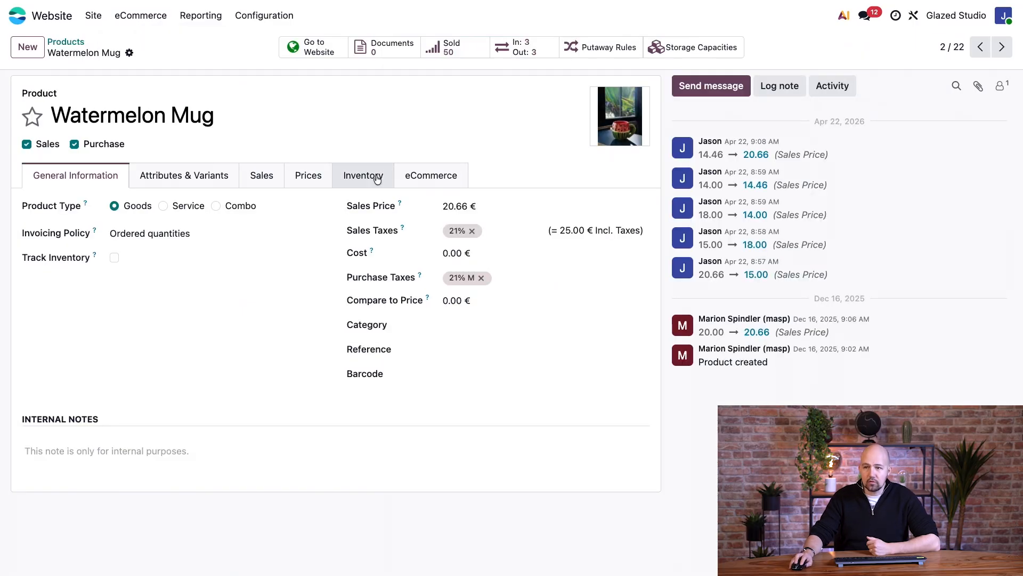
left_click(377, 179)
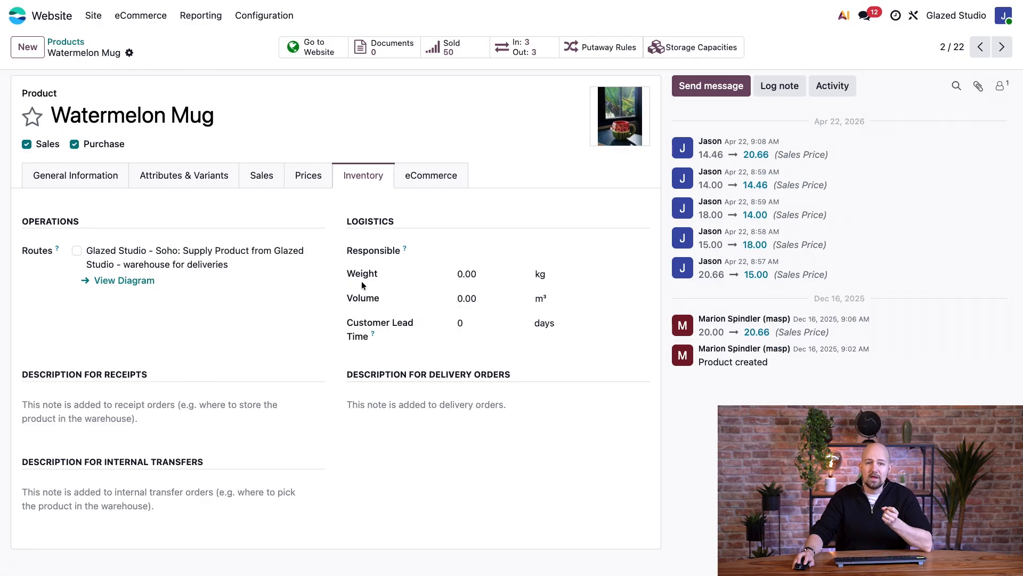
left_click(491, 275)
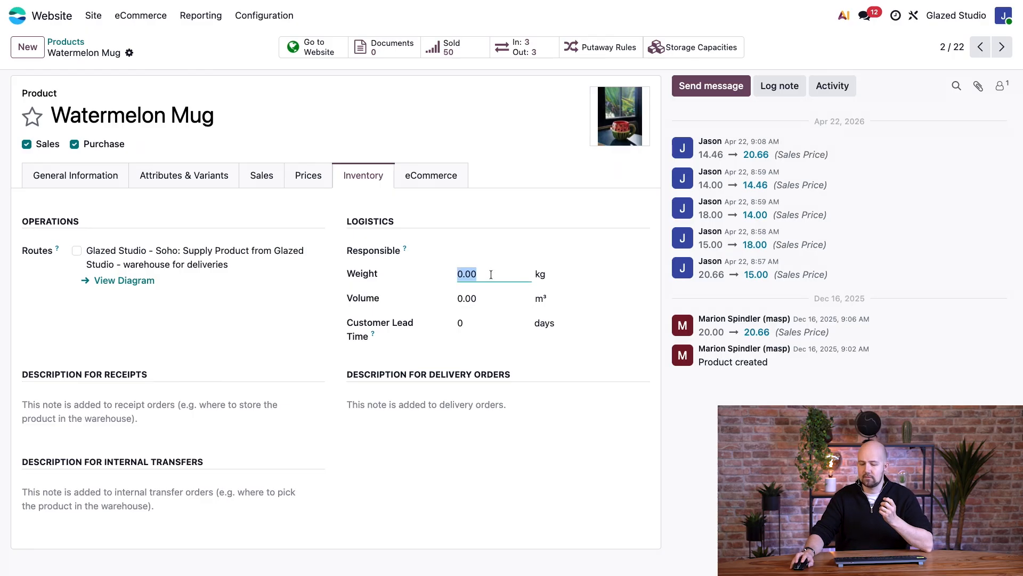
key("Right")
key("BackSpace")
key("BackSpace")
type("45")
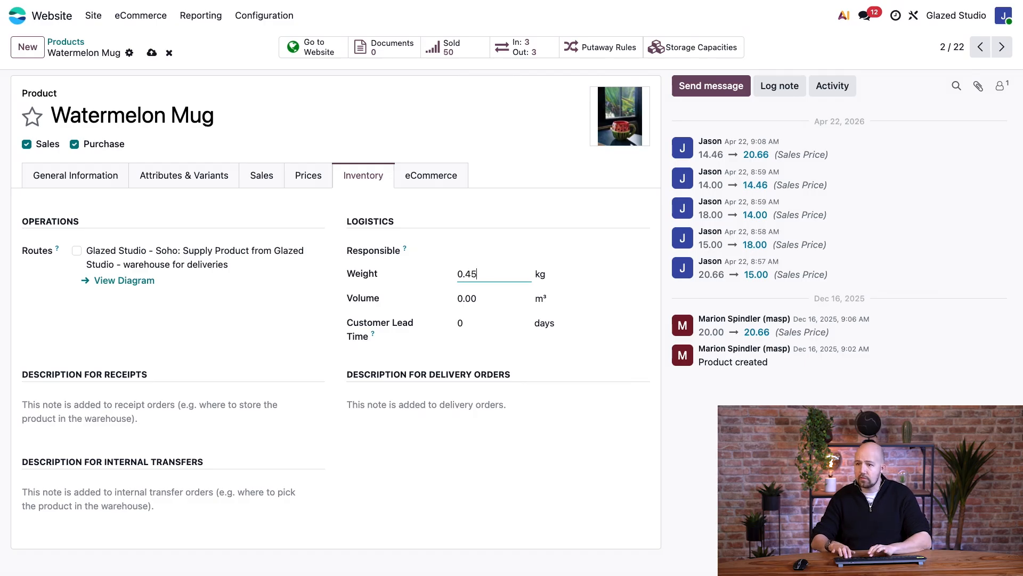
left_click(238, 356)
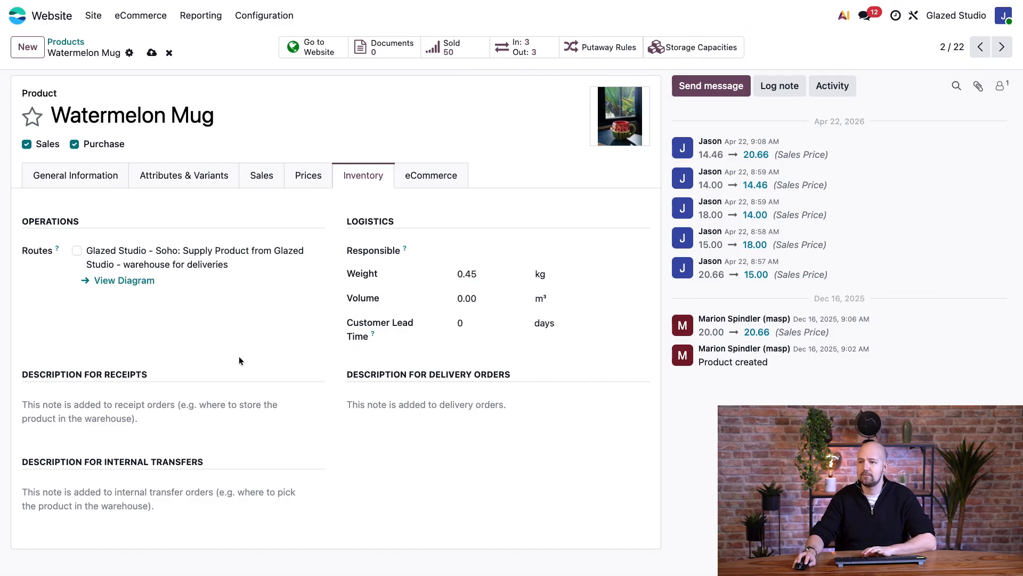
left_click(152, 53)
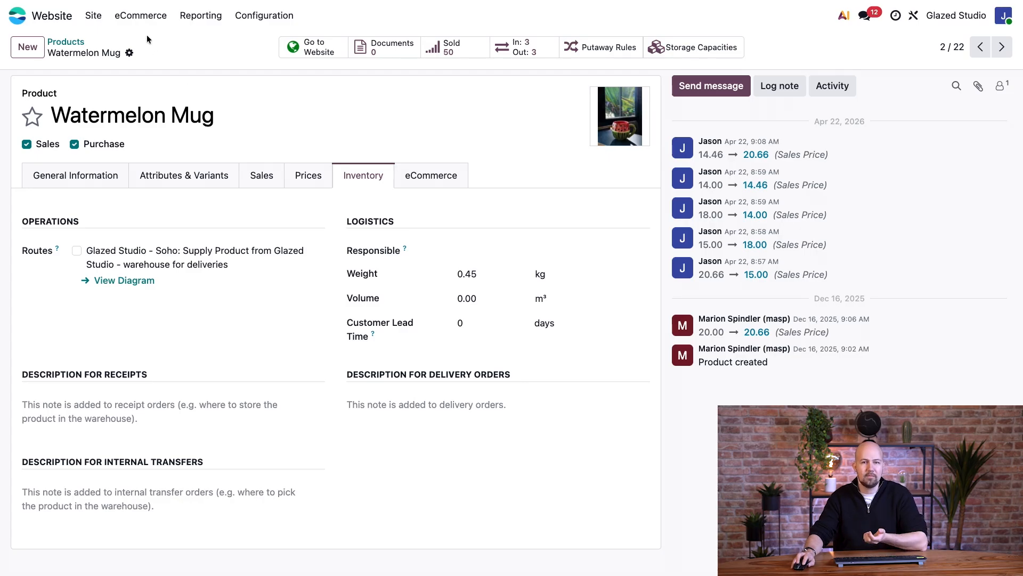
- Go to the online shop and add one Watermelon Mug to the cart from its product page
left_click(128, 9)
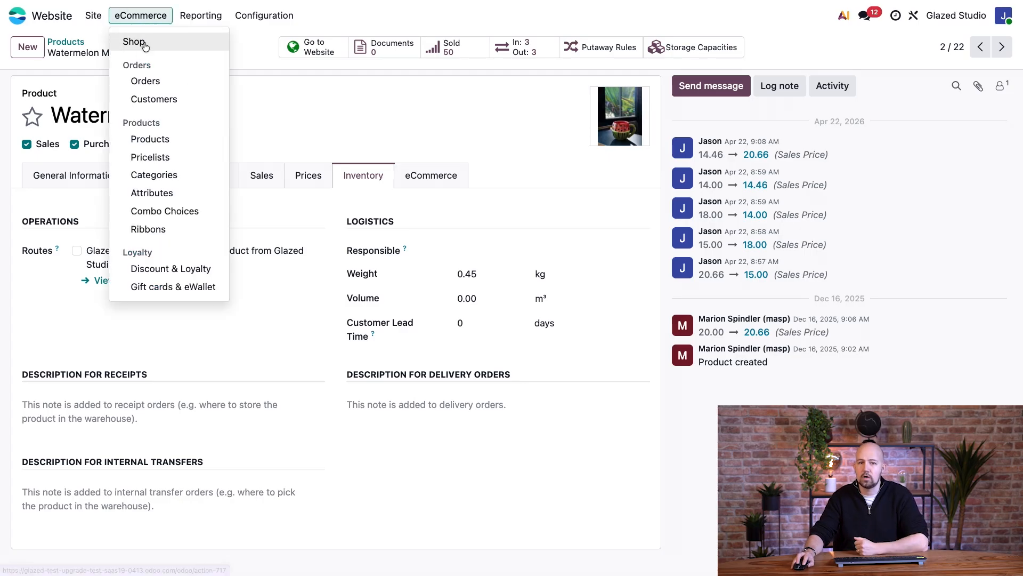
left_click(144, 42)
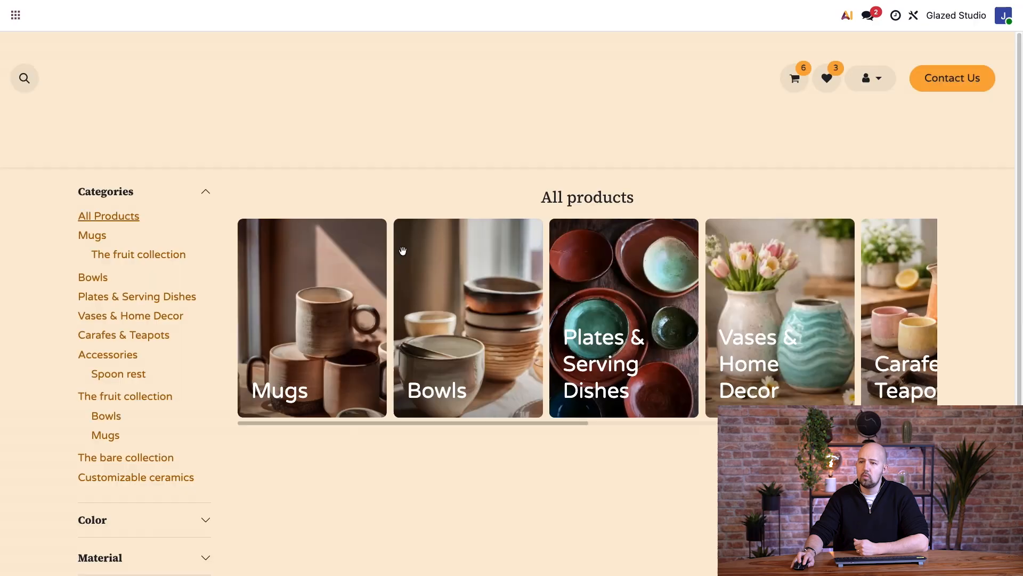
scroll(472, 297, "down", 5)
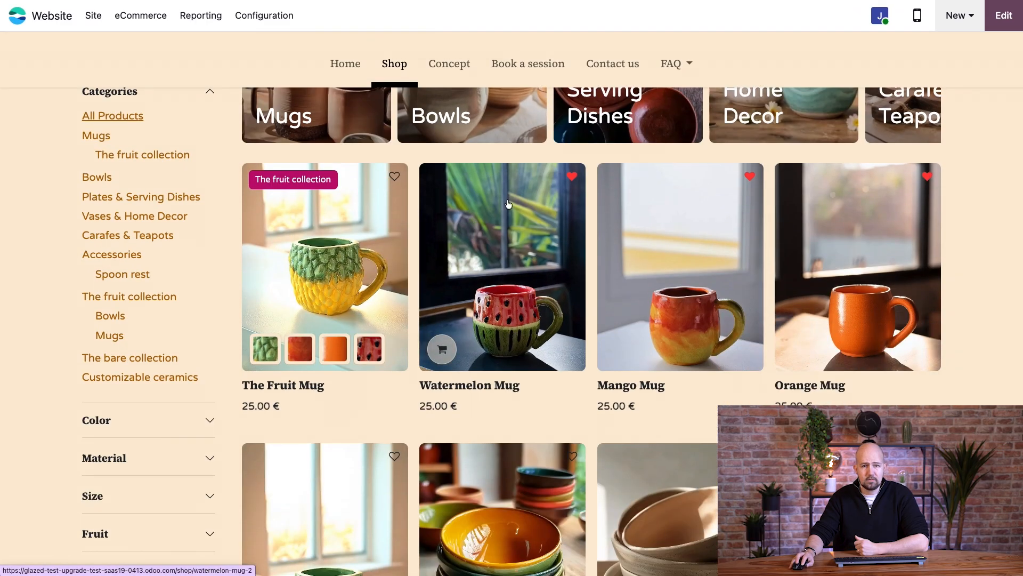
left_click(508, 203)
scroll(504, 197, "down", 6)
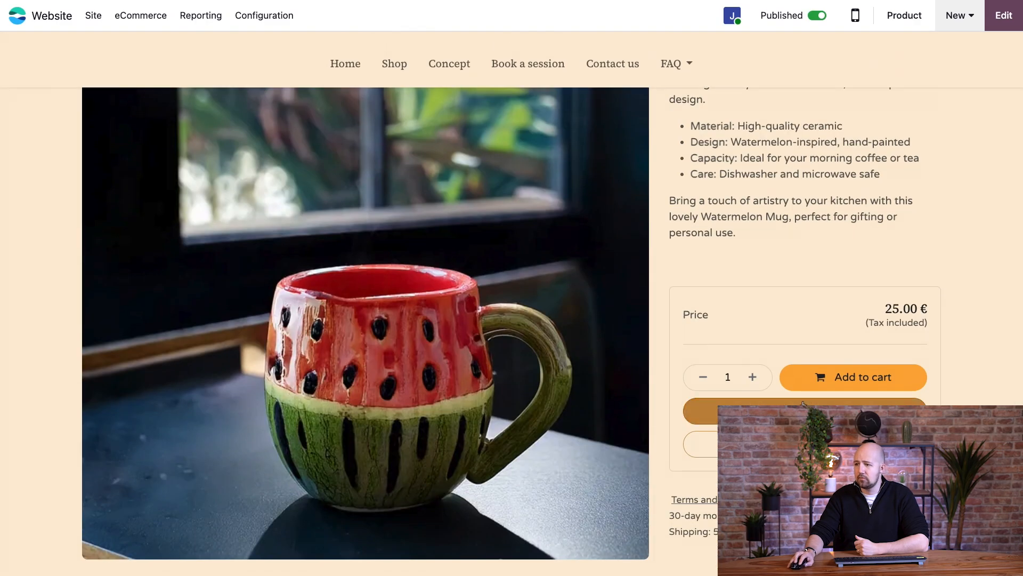
left_click(829, 380)
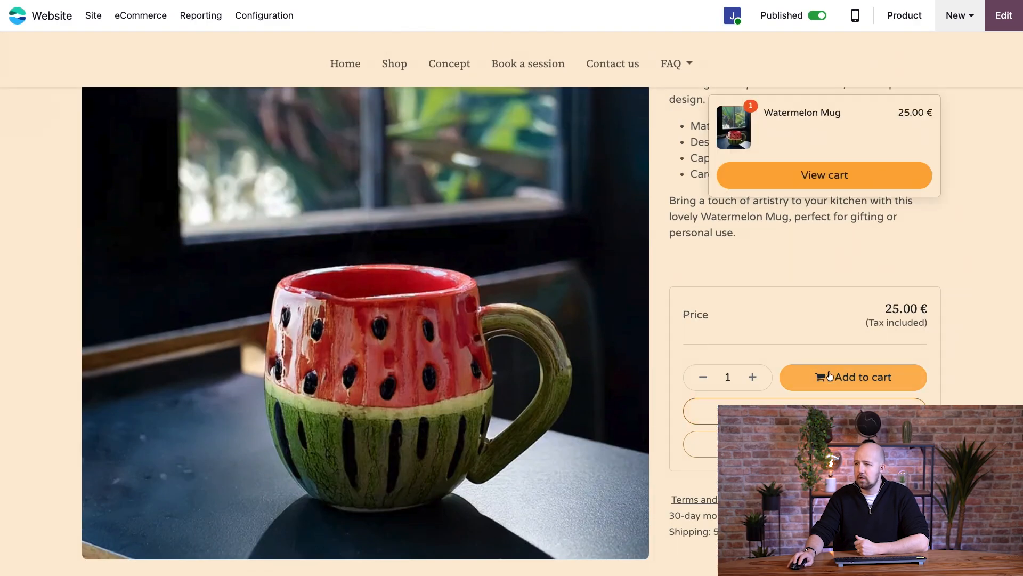
- View the cart and reduce the Watermelon Mug quantity to 1
left_click(816, 176)
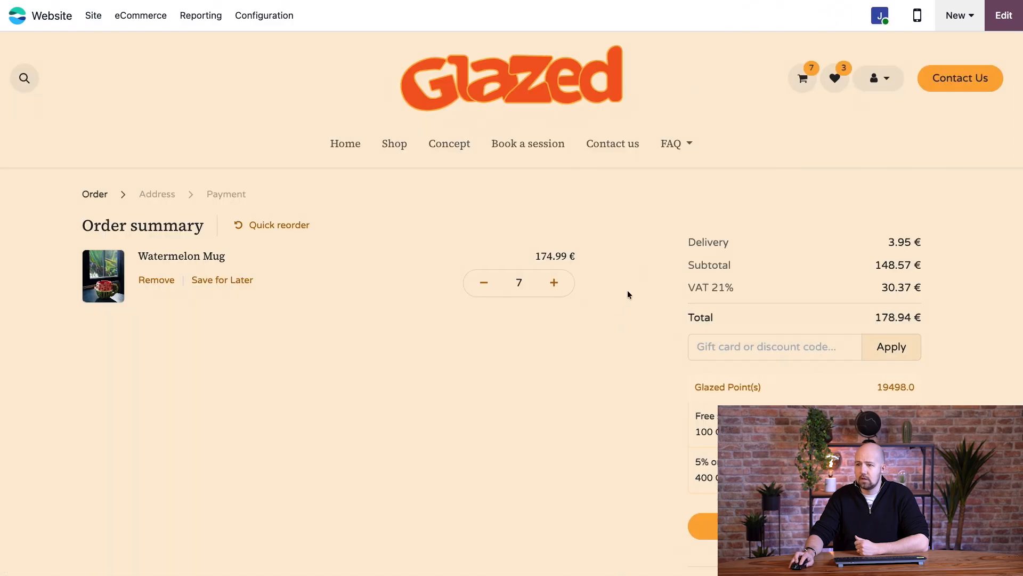
left_click(495, 288)
left_click(494, 288)
left_click(493, 288)
left_click(488, 287)
left_click(485, 288)
left_click(486, 291)
- Proceed to checkout and choose Green Mobility as the delivery method
scroll(611, 382, "down", 1)
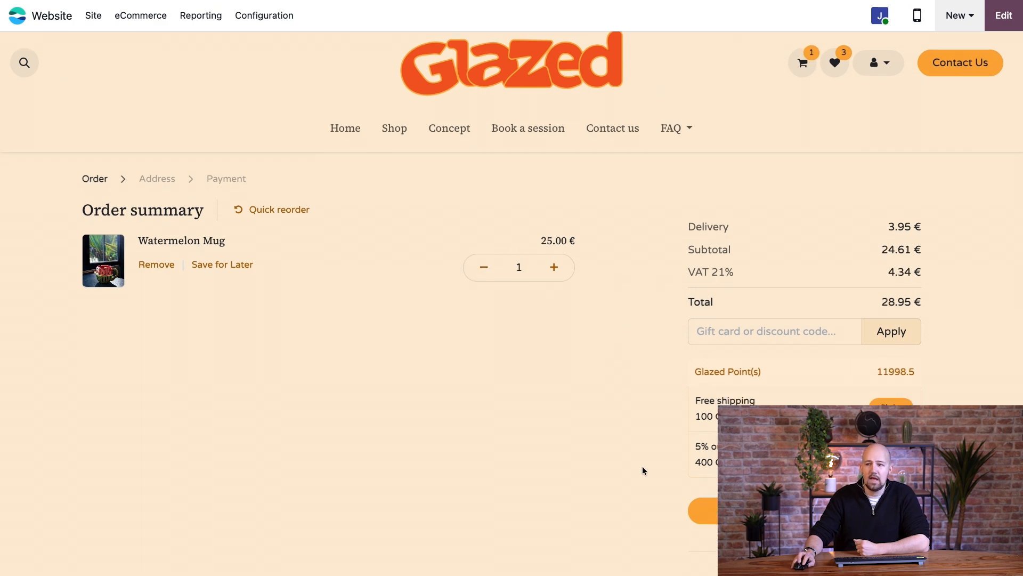
left_click(702, 511)
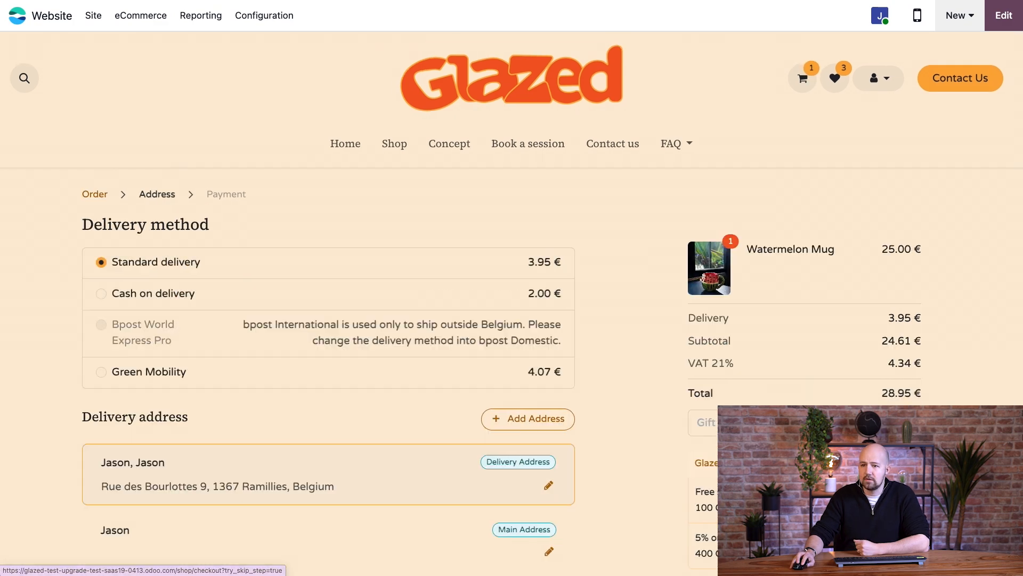
scroll(602, 374, "down", 1)
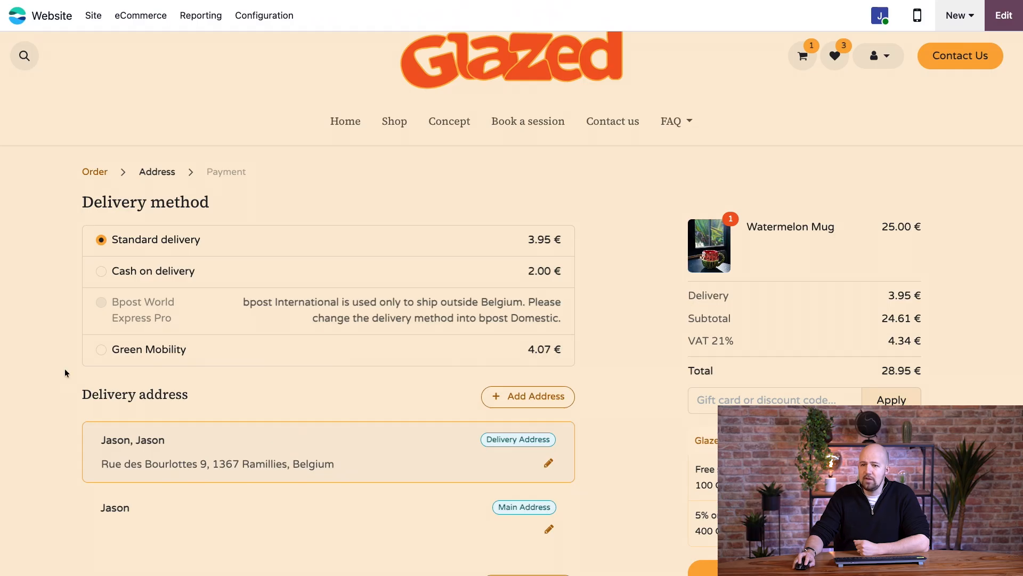
left_click(130, 352)
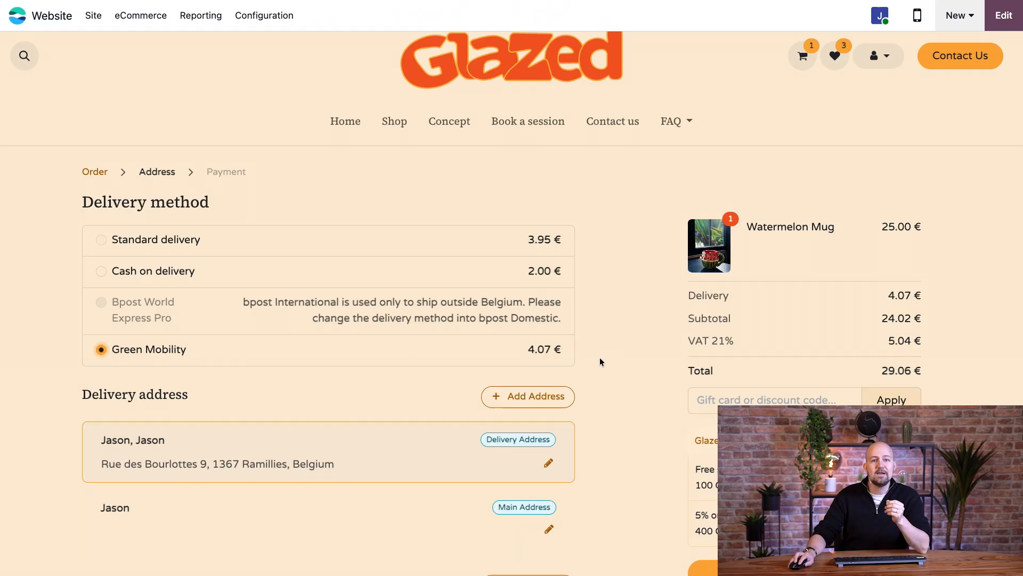